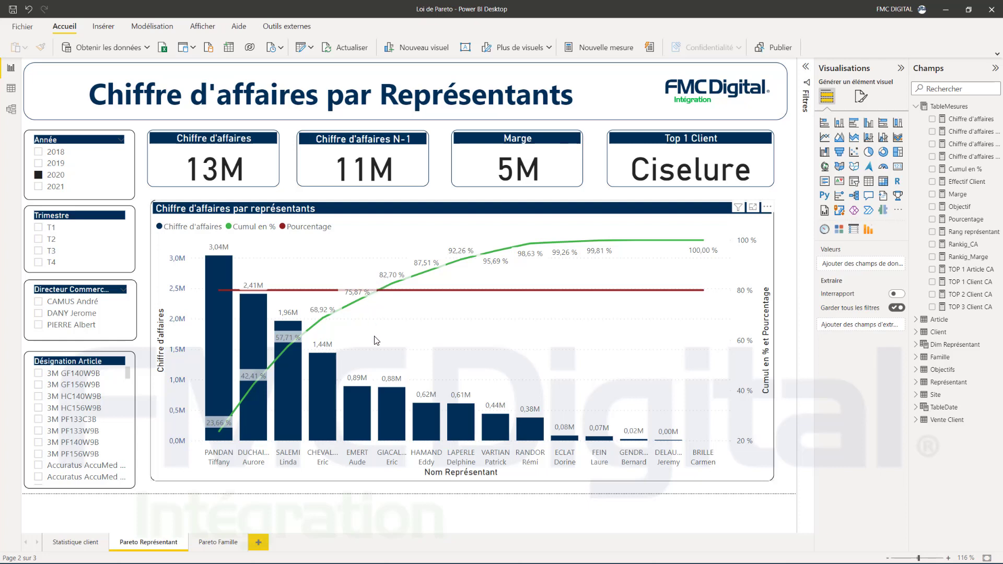
- Try the quarter T1 filter on the finished Pareto chart, clear it, and view the Pareto Famille page
{"action": "left_click", "coordinate": [37, 229]}
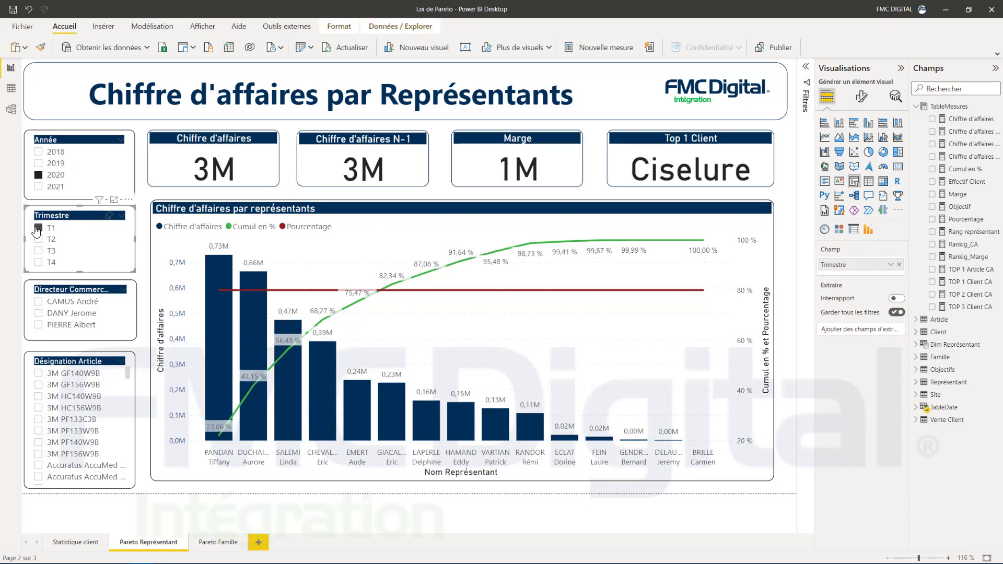
{"action": "left_click", "coordinate": [37, 228]}
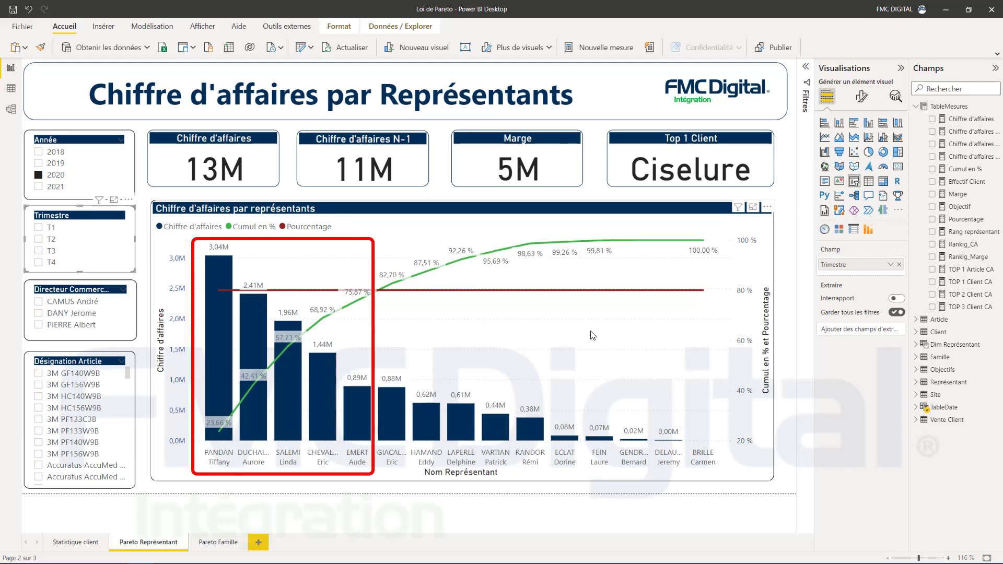
{"action": "left_click", "coordinate": [219, 544]}
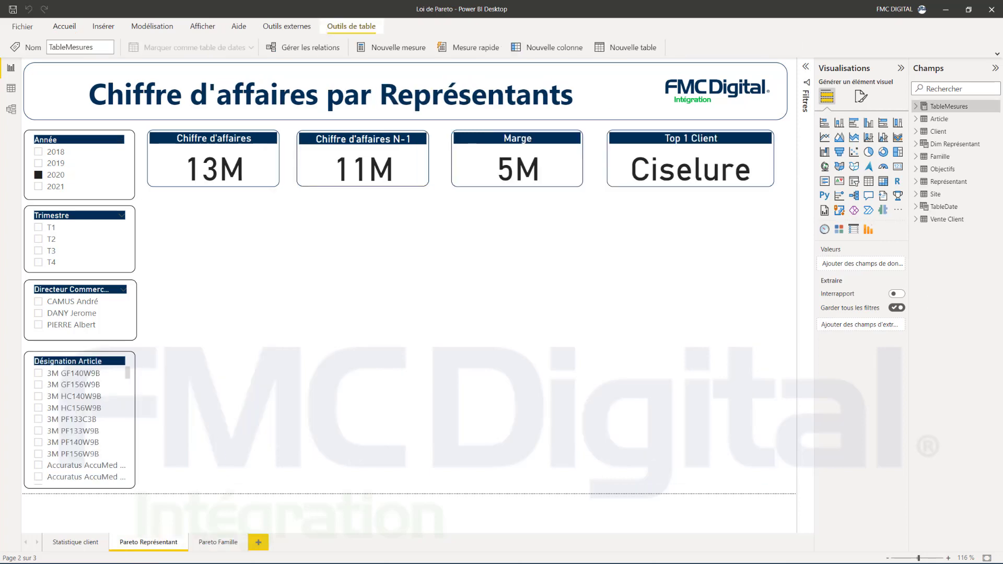
- Add a line and clustered column chart filling the space below the cards, with Nom Représentant as X axis and Chiffre d'affaires as columns
{"action": "left_click", "coordinate": [883, 137]}
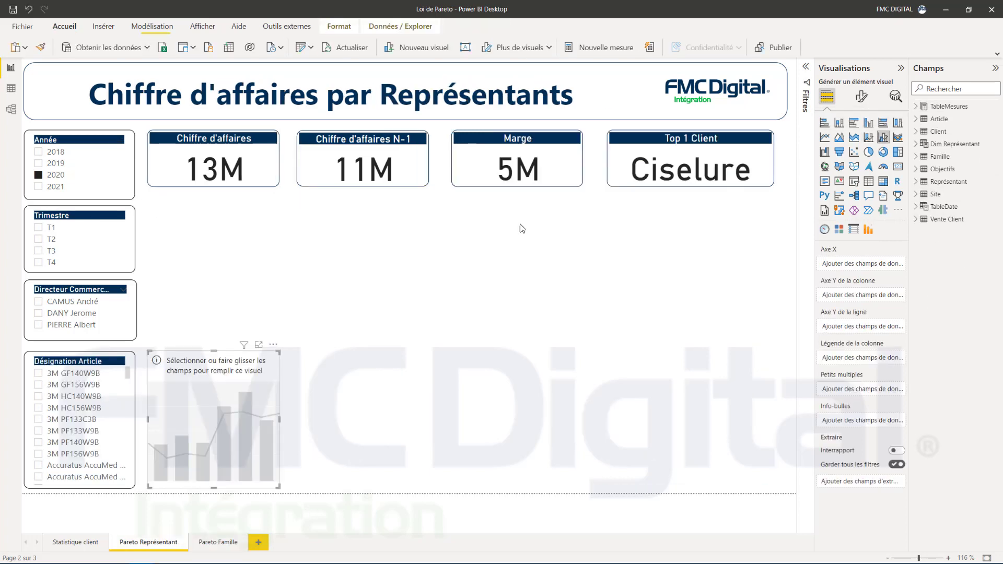
{"action": "left_click_drag", "start_coordinate": [279, 352], "coordinate": [765, 223]}
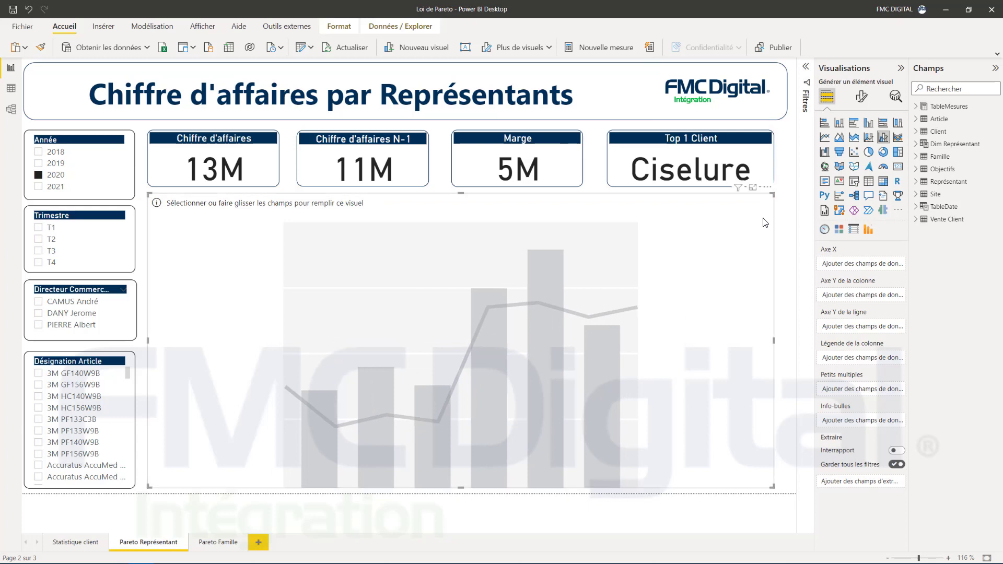
{"action": "left_click", "coordinate": [919, 146]}
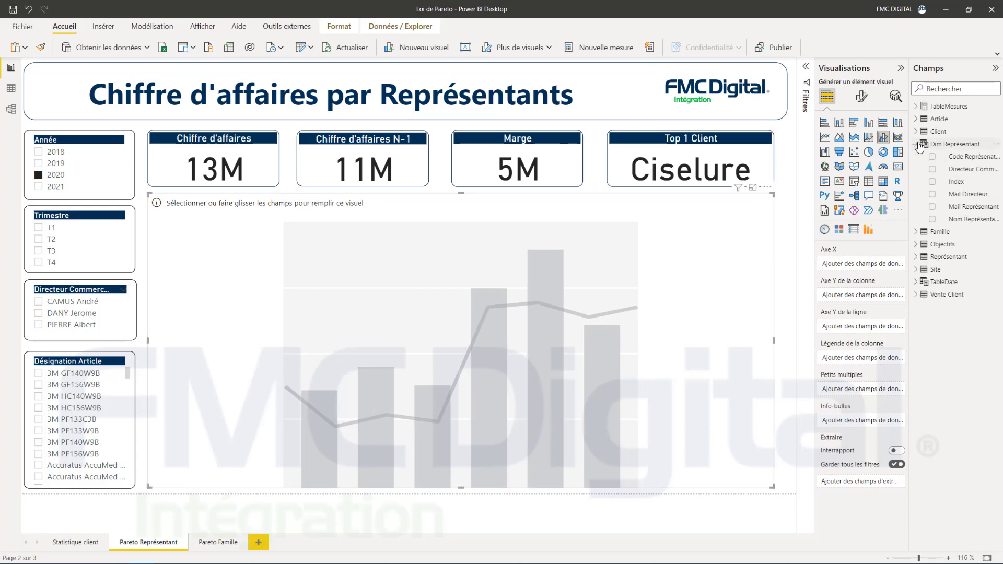
{"action": "left_click", "coordinate": [932, 219]}
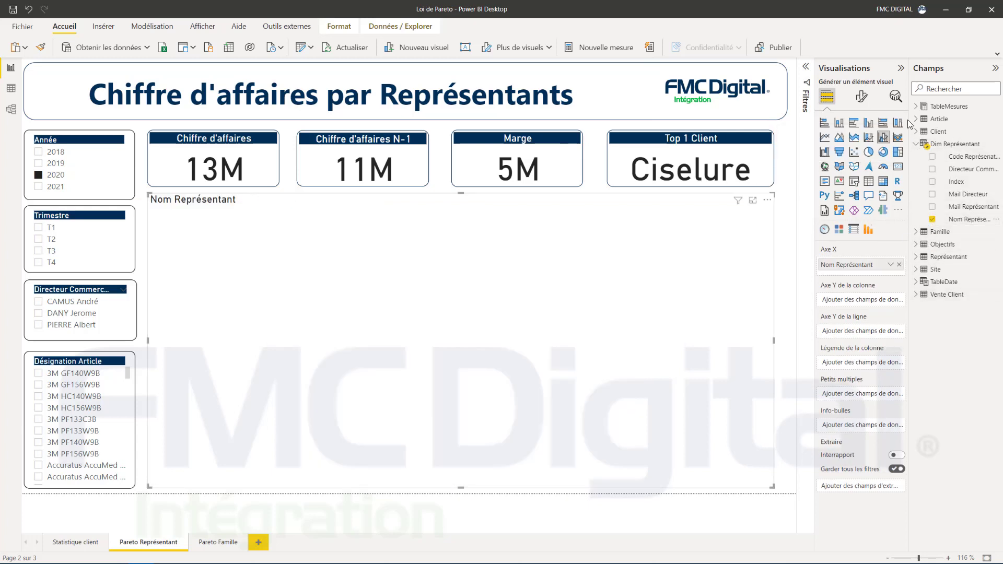
{"action": "left_click", "coordinate": [917, 106]}
{"action": "left_click", "coordinate": [932, 119]}
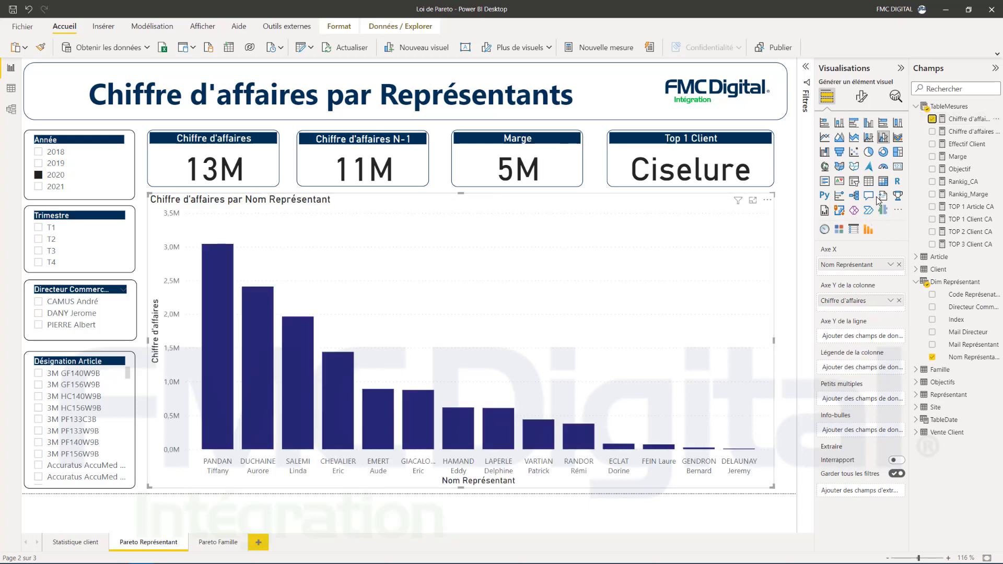
{"action": "left_click", "coordinate": [862, 97]}
{"action": "left_click", "coordinate": [829, 97]}
- Create the measure Rang représentant in TableMesures: IF(HASONEVALUE('Dim Représentant'[Nom Représentant]), RANKX(ALLSELECTED('Dim Représentant'[Nom Représentant]), [Chiffre d'affaires]), BLANK())
{"action": "left_click", "coordinate": [996, 108]}
{"action": "left_click", "coordinate": [883, 43]}
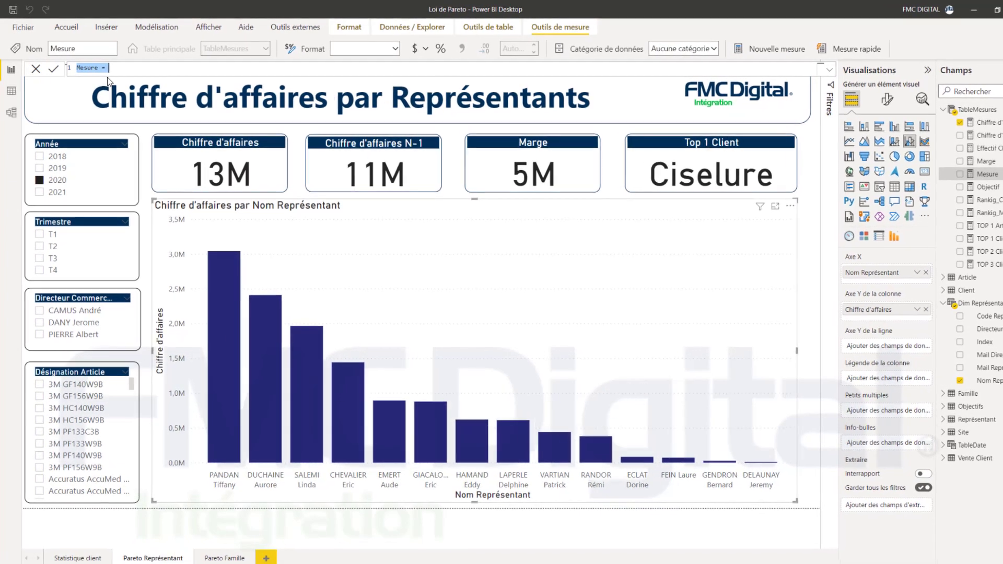
{"action": "type", "text": "Rang représenta"}
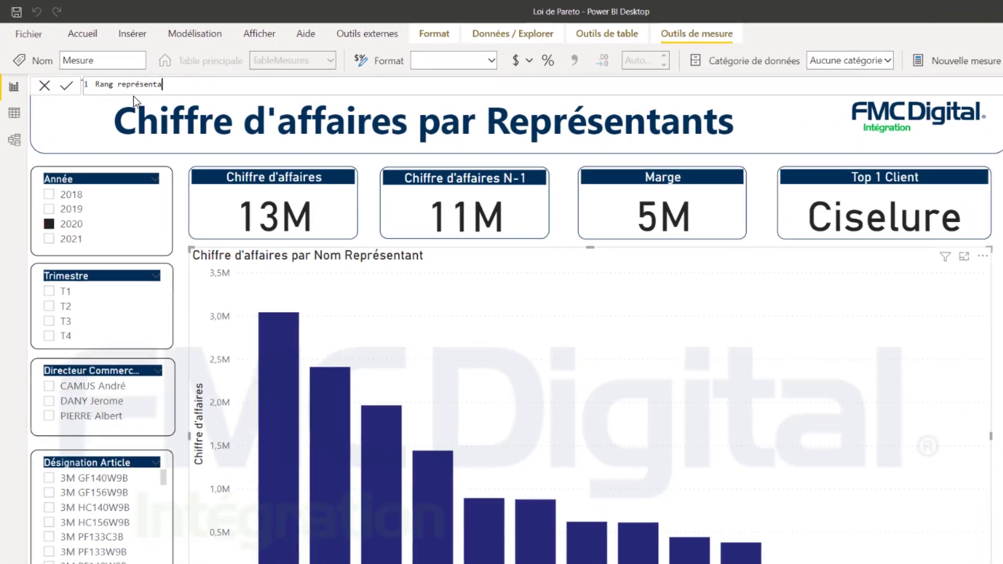
{"action": "type", "text": "nt ="}
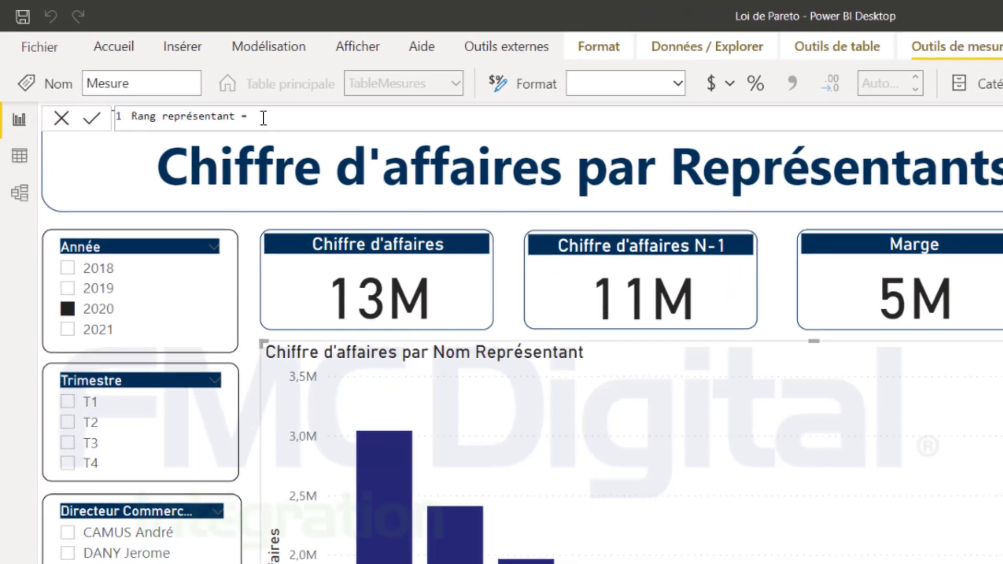
{"action": "key", "text": "shift+Return"}
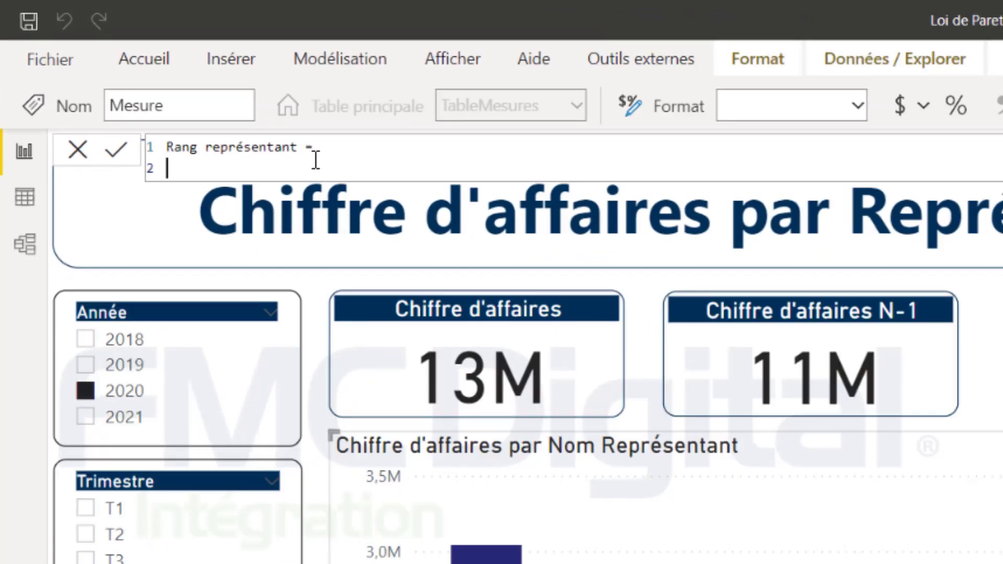
{"action": "type", "text": "IF(     HASONEVALUE('Dim Représentant'[Nom Représentant]),     RANKX(ALLSELECTED('Dim Représentant'[Nom Représentant]), [Chiffre d'affaires]),     BLANK() )"}
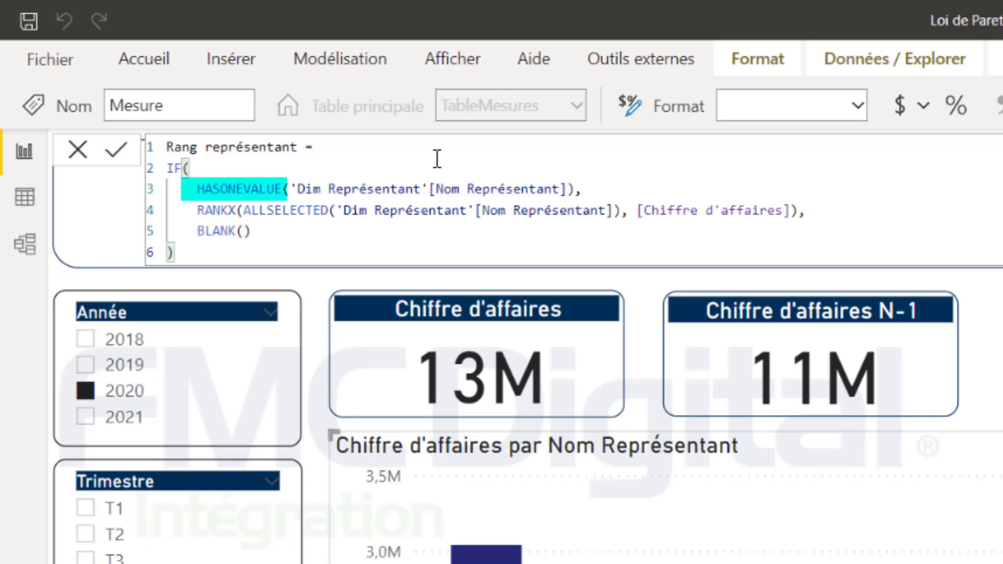
{"action": "left_click", "coordinate": [569, 240]}
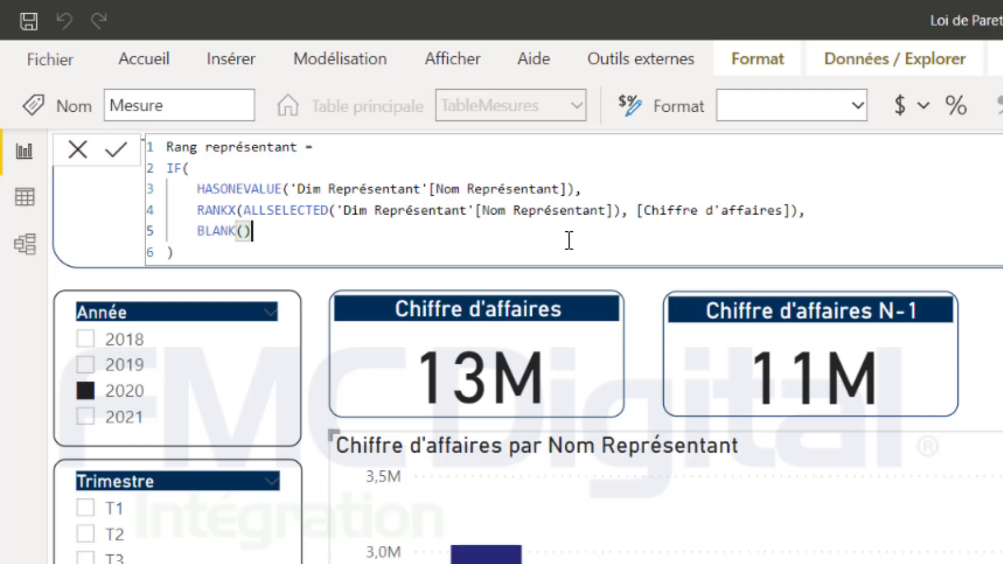
{"action": "left_click", "coordinate": [115, 153]}
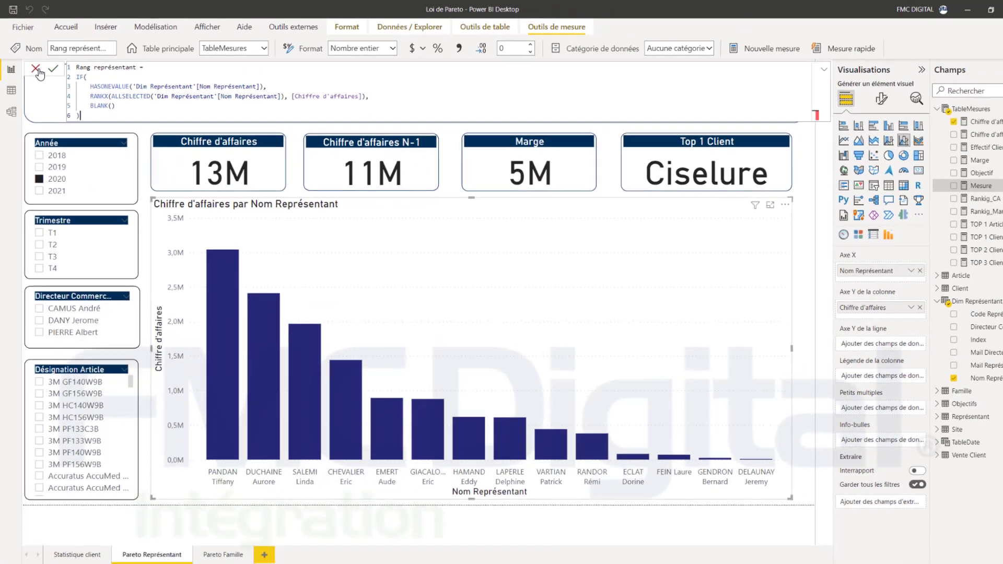
{"action": "left_click", "coordinate": [62, 120]}
- Create the measure Chiffre d'affaires cumulé: IF(HASONEVALUE('Dim Représentant'[Nom représentant]), SUMX(TOPN([Rang représentant], ALL('Dim Représentant'[Nom représentant]), [Chiffre d'affaires], DESC), [Chiffre d'affaires]), BLANK())
{"action": "left_click", "coordinate": [995, 106]}
{"action": "left_click", "coordinate": [987, 109]}
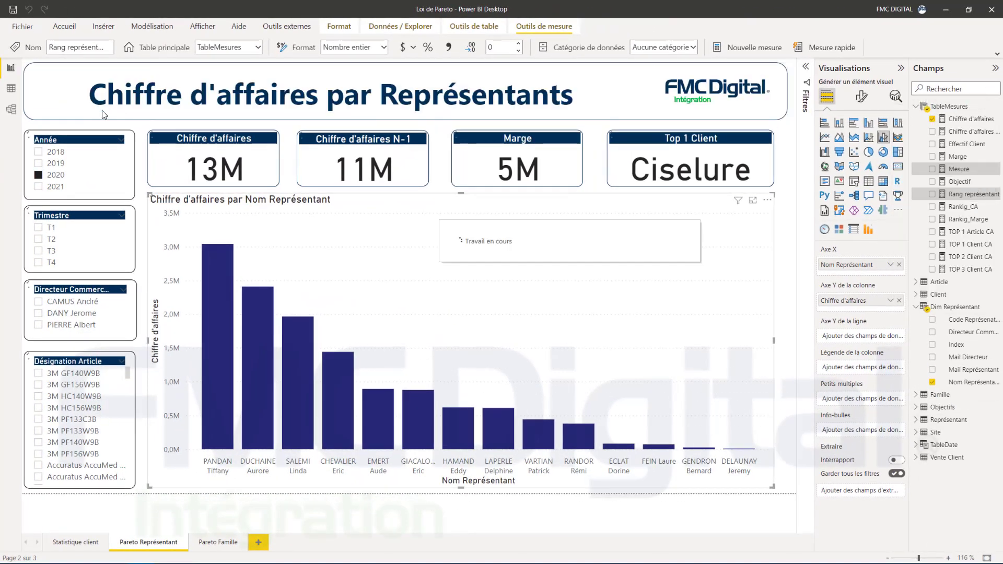
{"action": "type", "text": "Chiffre d'affaires cumu"}
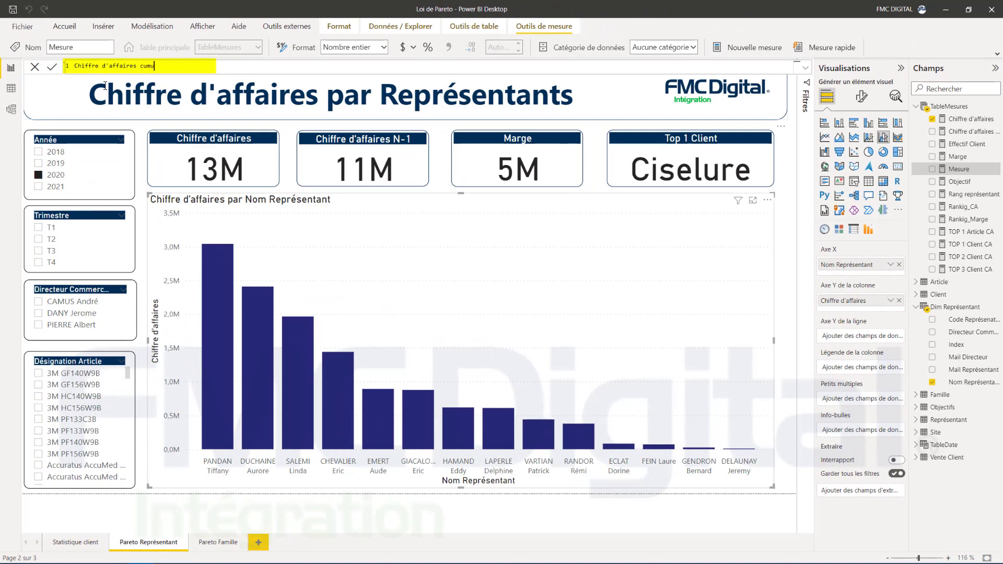
{"action": "type", "text": "lé ="}
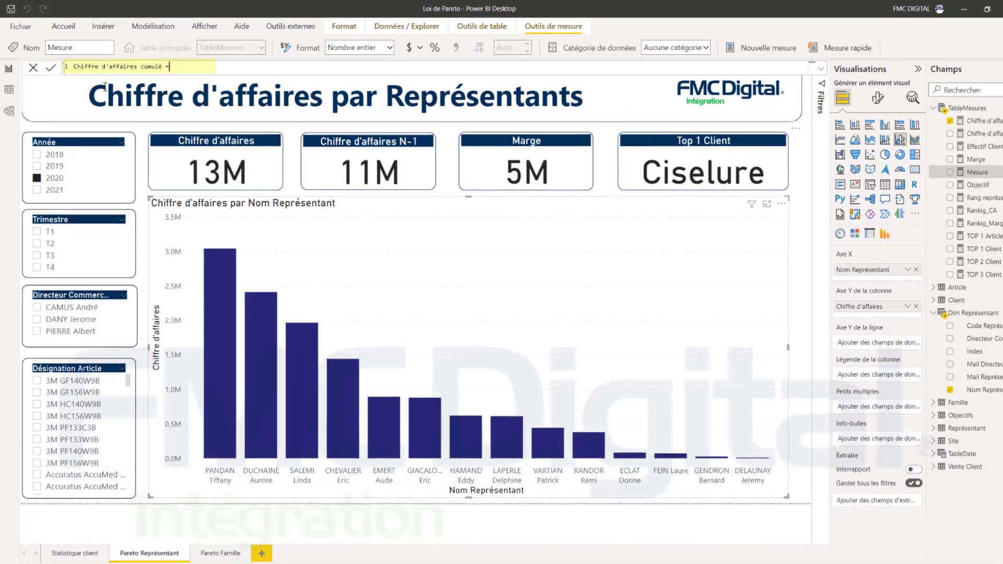
{"action": "key", "text": "shift+Return"}
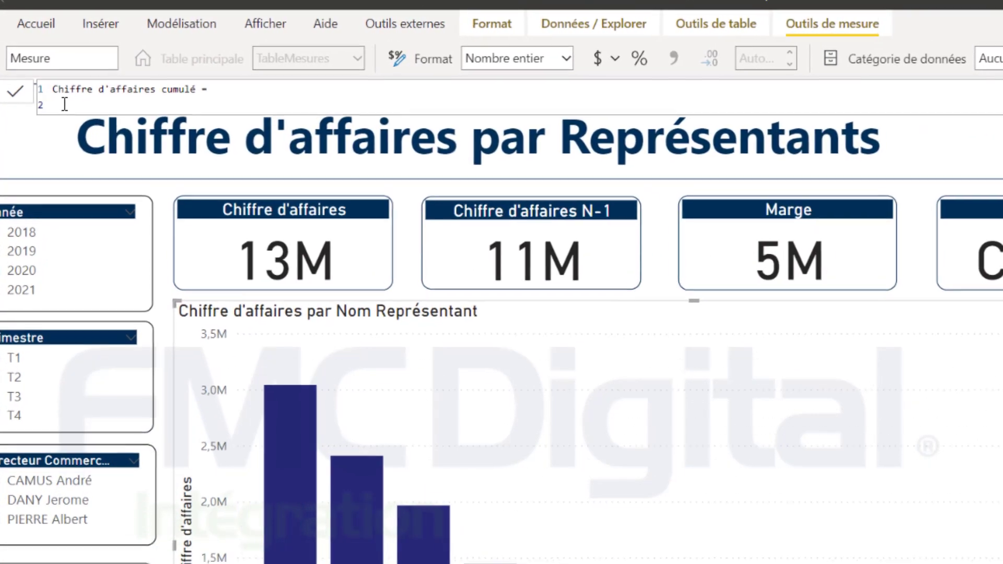
{"action": "type", "text": "IF(     HASONEVALUE('Dim Représentant'[Nom représentant]),     SUMX(TOPN([Rang représentant], ALL('Dim Représentant'[Nom représentant]), [Chiffre d'affaires], DESC), [Chiffre d'affaires]),     BLANK() )"}
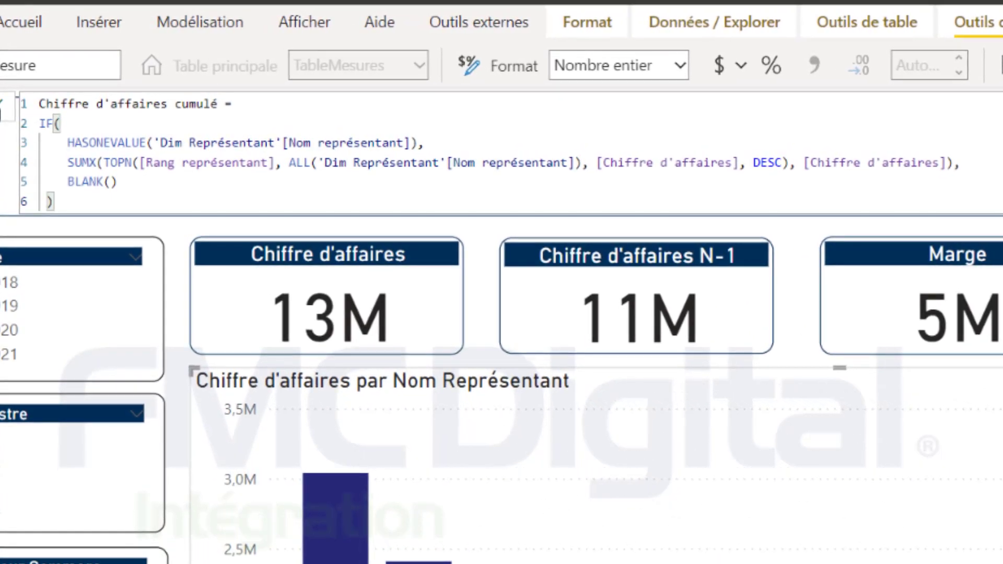
{"action": "key", "text": "Return"}
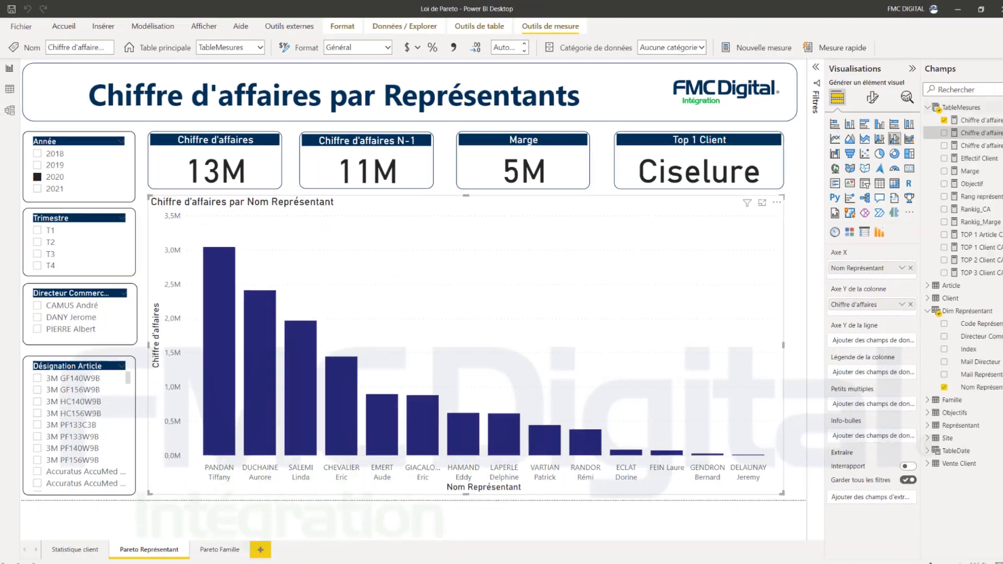
- Create the measure Chiffre d'affaires total in TableMesures as SUMX(ALL('Dim Représentant'[Nom représentant]), [Chiffre d'affaires])
{"action": "right_click", "coordinate": [939, 106]}
{"action": "left_click", "coordinate": [933, 113]}
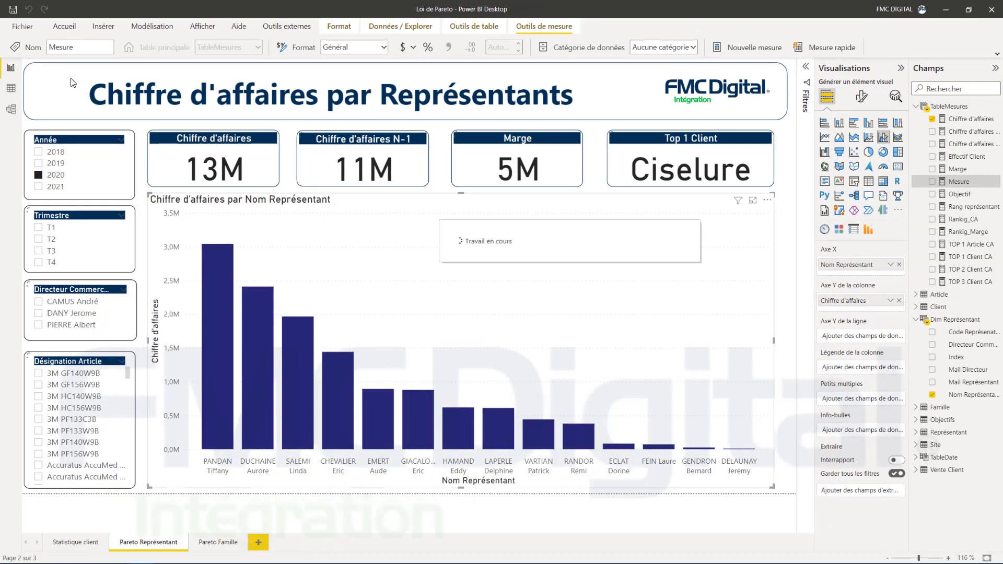
{"action": "type", "text": "Chiffre "}
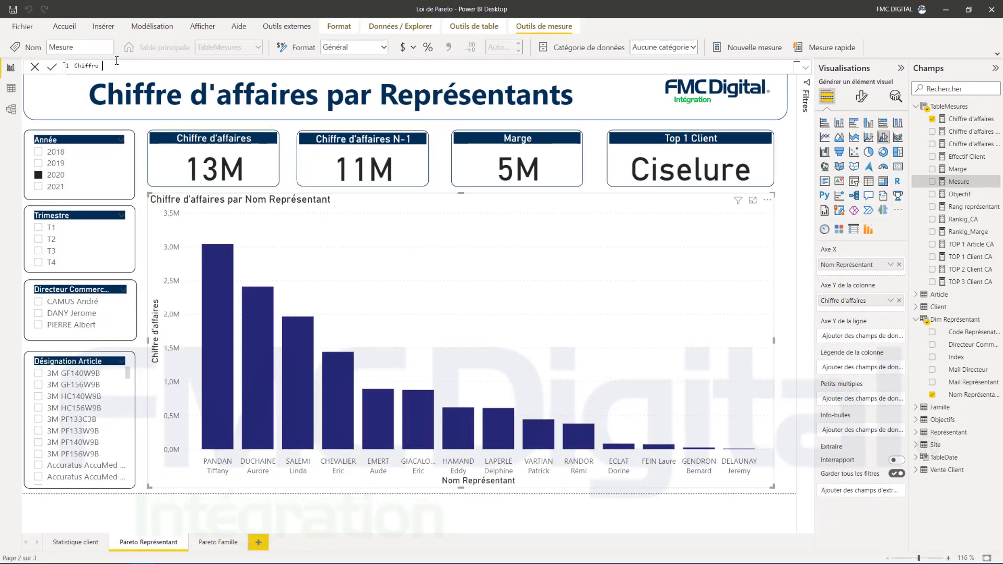
{"action": "type", "text": "d'affaires"}
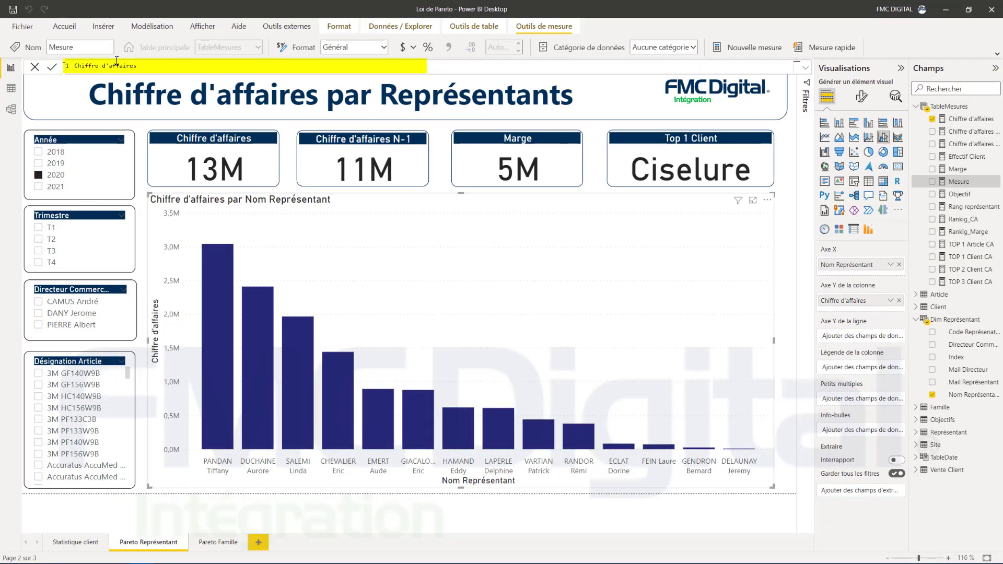
{"action": "type", "text": " total ="}
{"action": "type", "text": "SUMX(ALL('Dim Représentant'[Nom représentant]) , [Chiffre d'affaires])"}
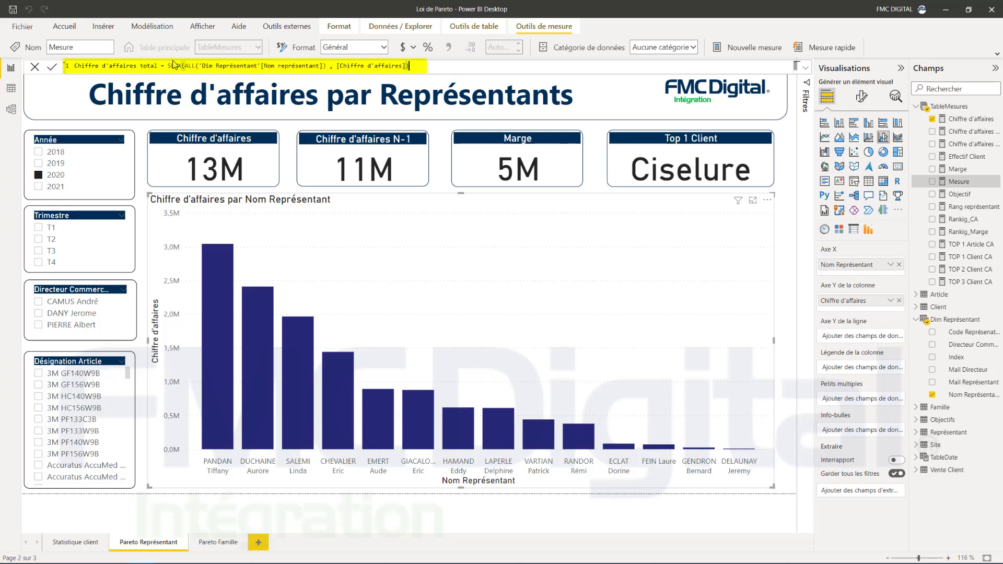
{"action": "left_click", "coordinate": [51, 67]}
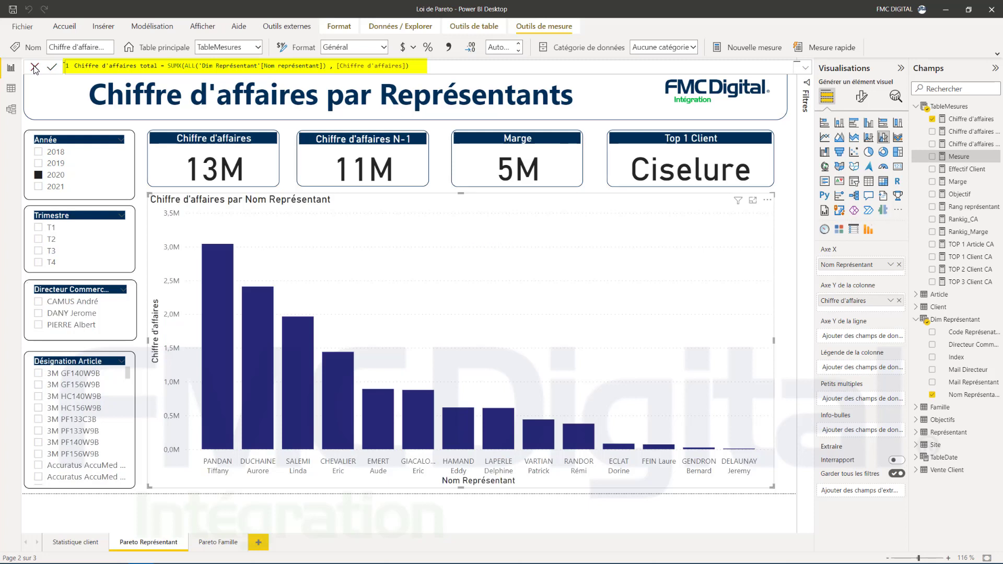
{"action": "left_click", "coordinate": [35, 69]}
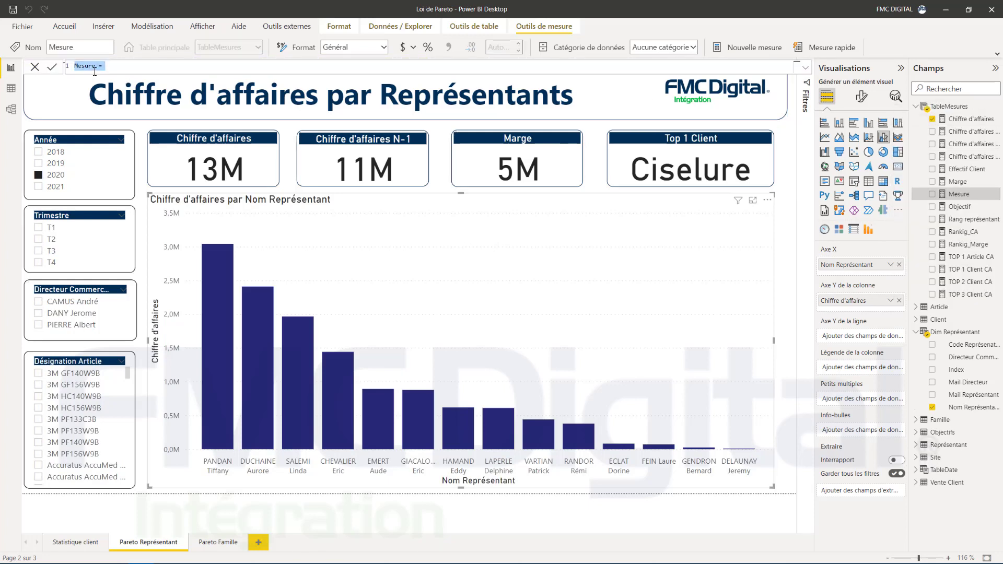
- Define the measure Cumul en % as DIVIDE([Chiffre d'affaires cumulé],[Chiffre d'affaires total],0) and plot it as the chart's line
{"action": "type", "text": "Cumul en "}
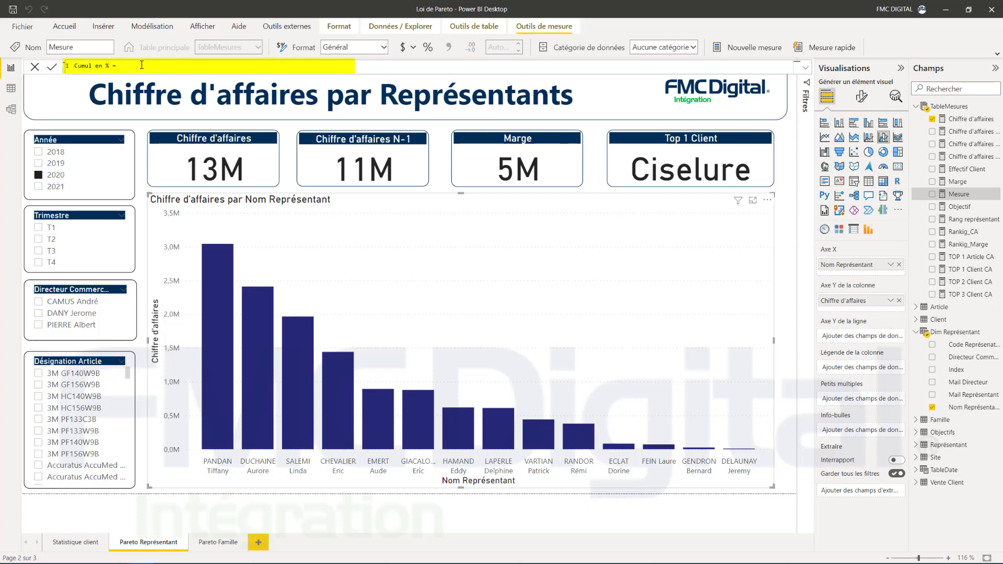
{"action": "type", "text": "% ="}
{"action": "type", "text": "DIVIDE([Chiffre d'affaires cumulé],[Chiffre d'affaires total],0)"}
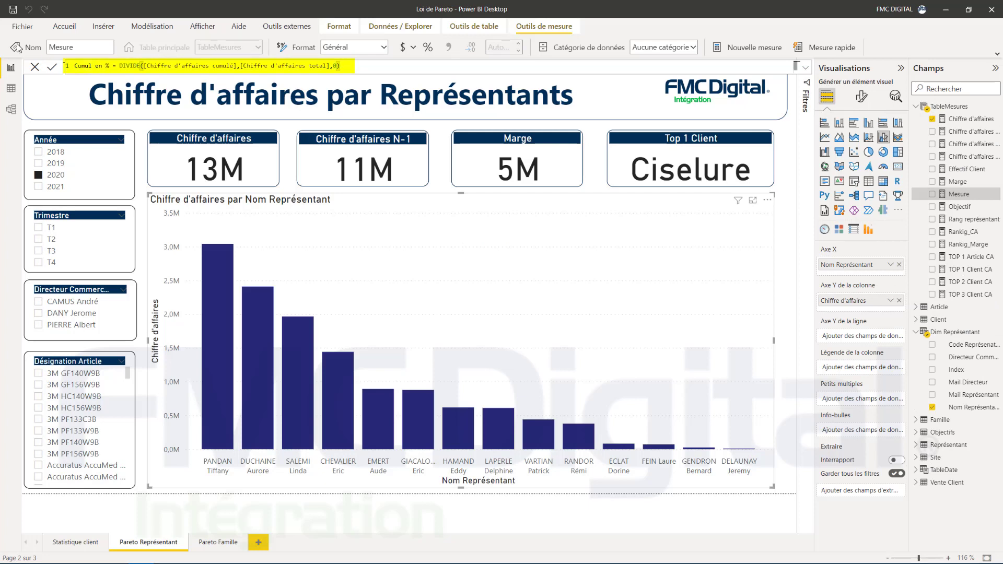
{"action": "left_click", "coordinate": [51, 70]}
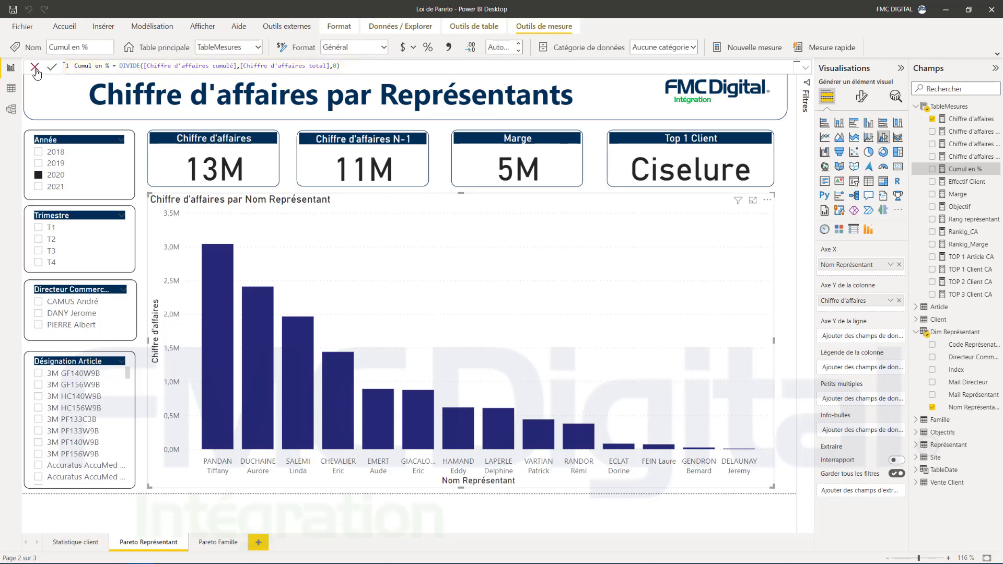
{"action": "left_click", "coordinate": [35, 69]}
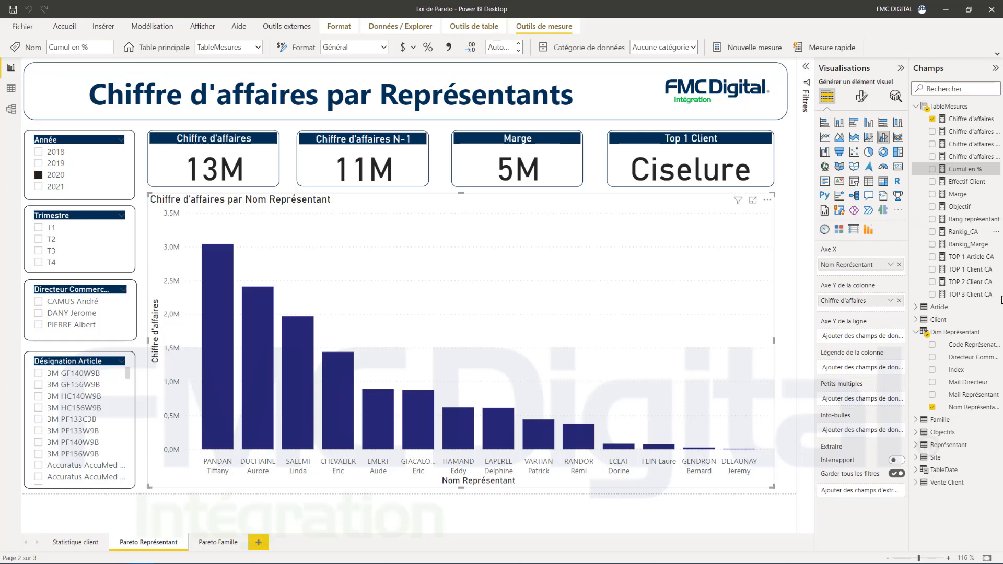
{"action": "left_click_drag", "start_coordinate": [956, 169], "coordinate": [861, 340]}
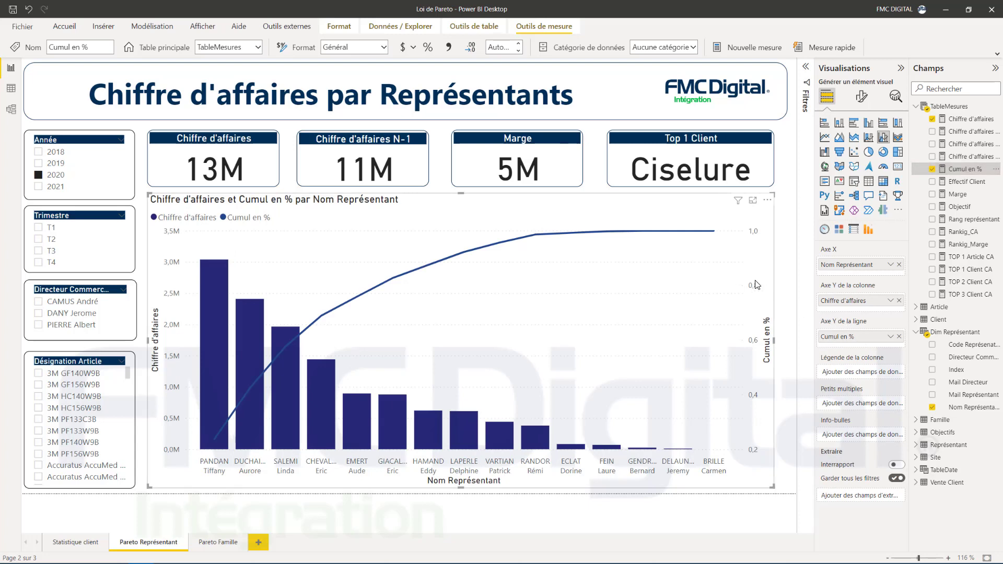
- Create the measure Pourcentage in TableMesures with the constant value 0.8
{"action": "left_click", "coordinate": [995, 106]}
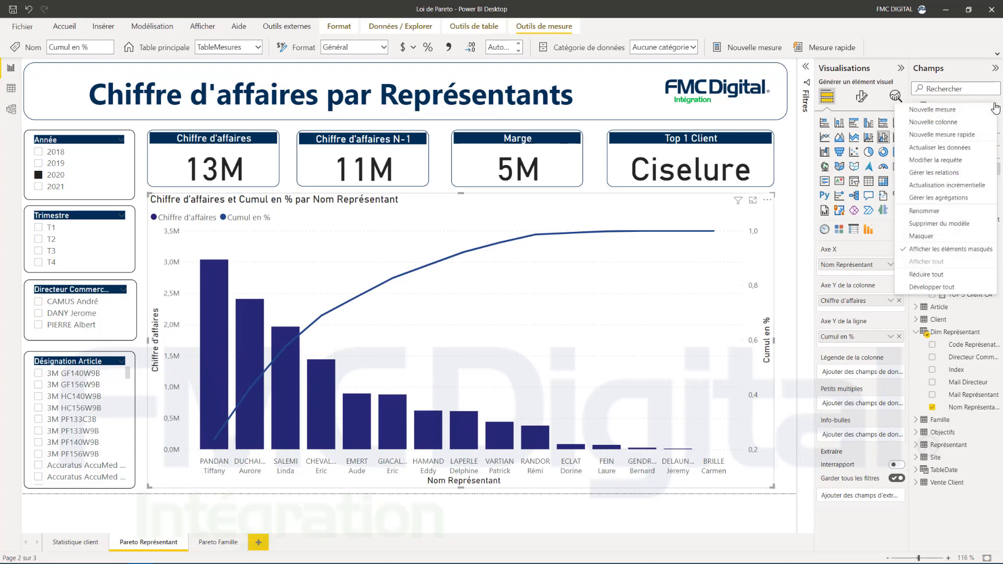
{"action": "left_click", "coordinate": [961, 109]}
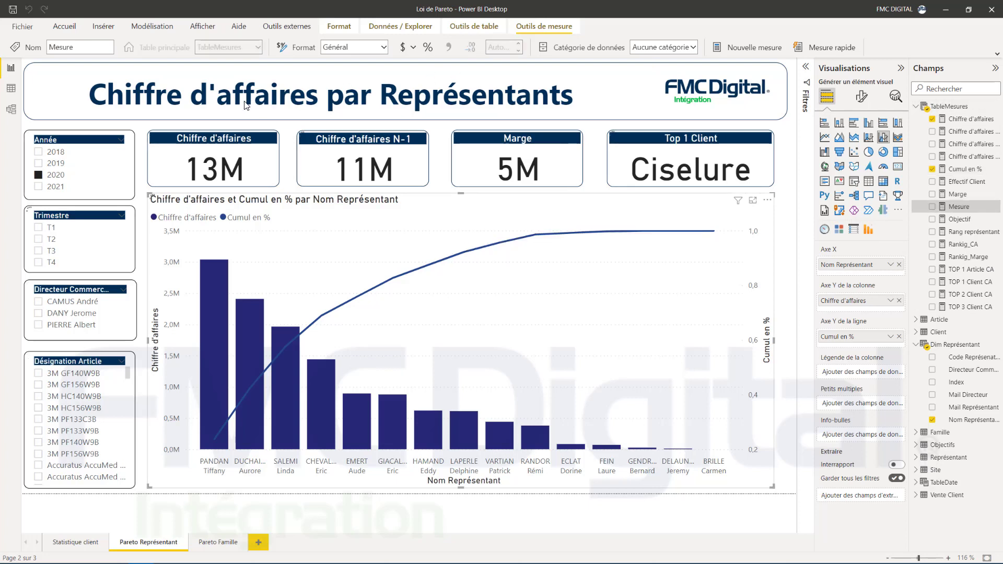
{"action": "type", "text": "Po"}
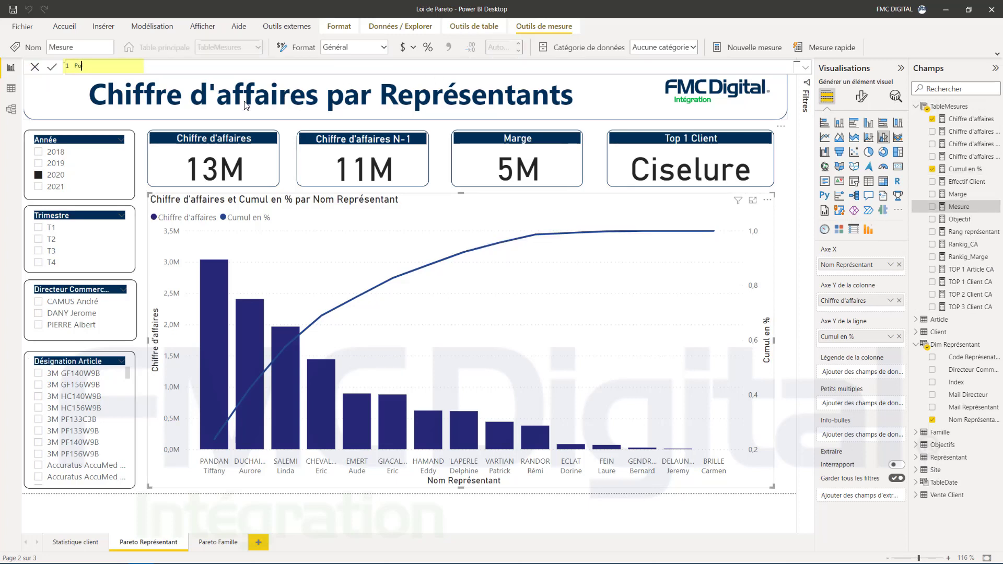
{"action": "type", "text": "urcentage = 0.8"}
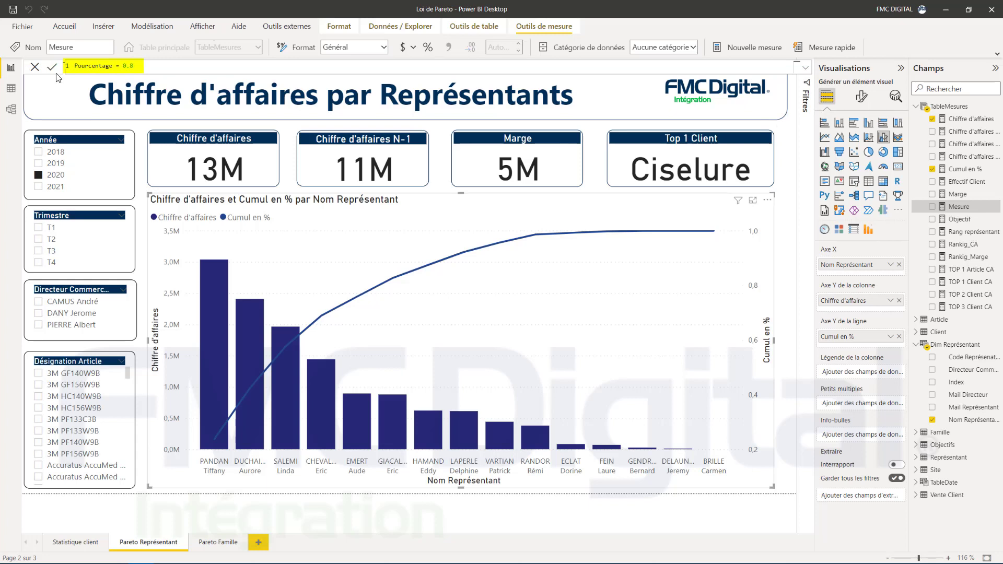
{"action": "key", "text": "Return"}
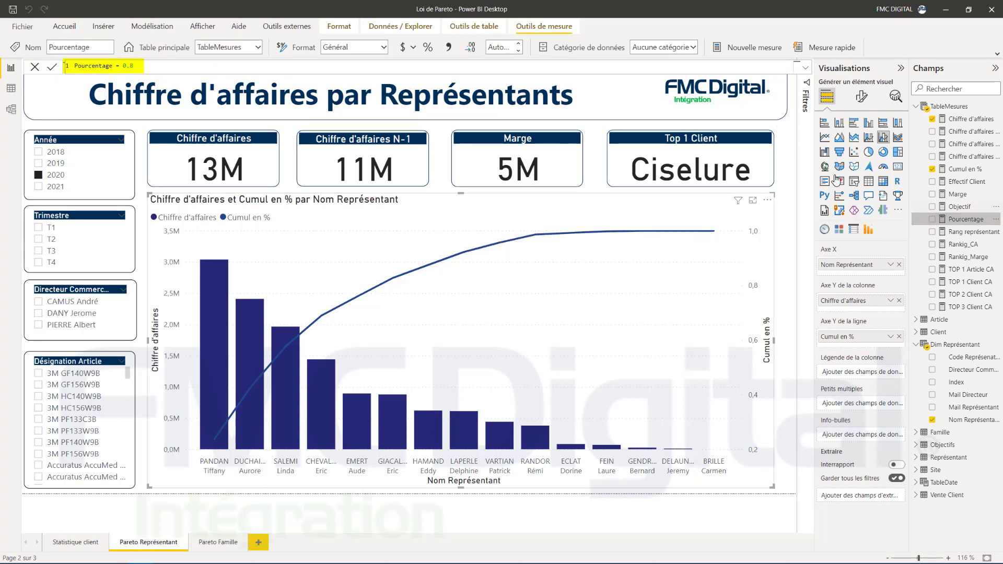
- Format the Pourcentage measure as a percentage with 0 decimals and add it to the chart's line Y axis
{"action": "left_click", "coordinate": [384, 47]}
{"action": "left_click", "coordinate": [352, 131]}
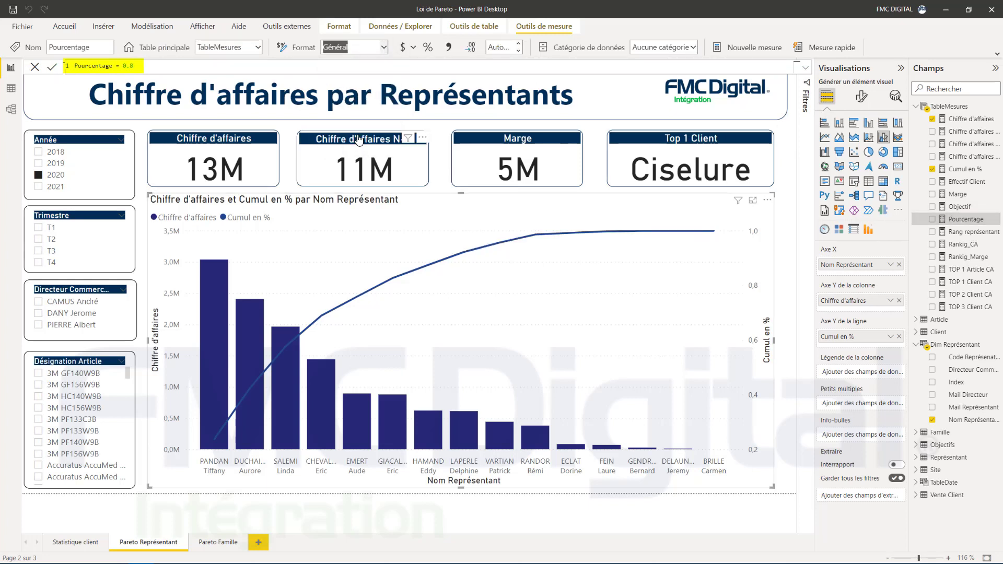
{"action": "left_click", "coordinate": [519, 51]}
{"action": "left_click", "coordinate": [519, 50]}
{"action": "left_click_drag", "start_coordinate": [967, 219], "coordinate": [872, 348]}
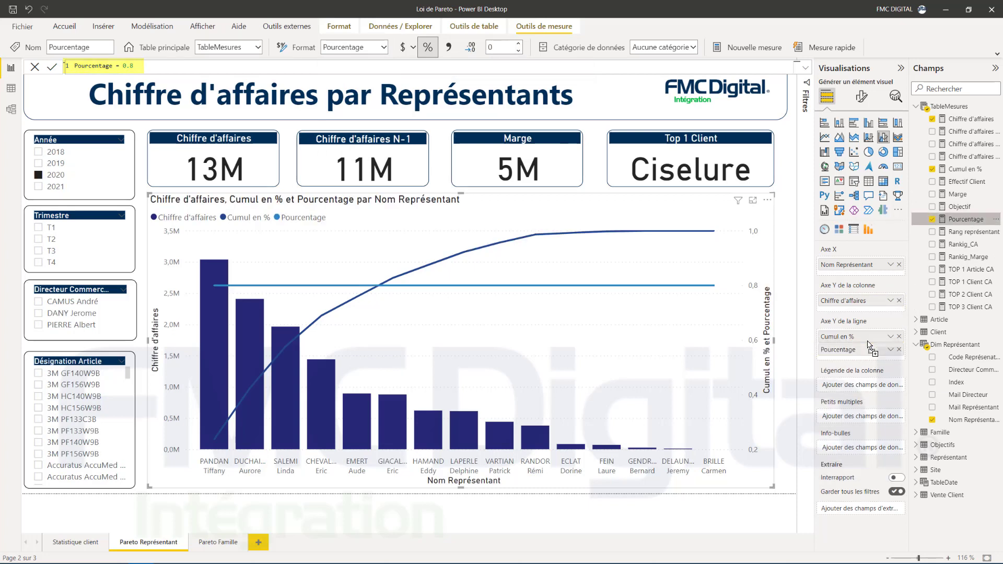
- Format the Cumul en % measure as a percentage with 0 decimals
{"action": "left_click", "coordinate": [966, 169]}
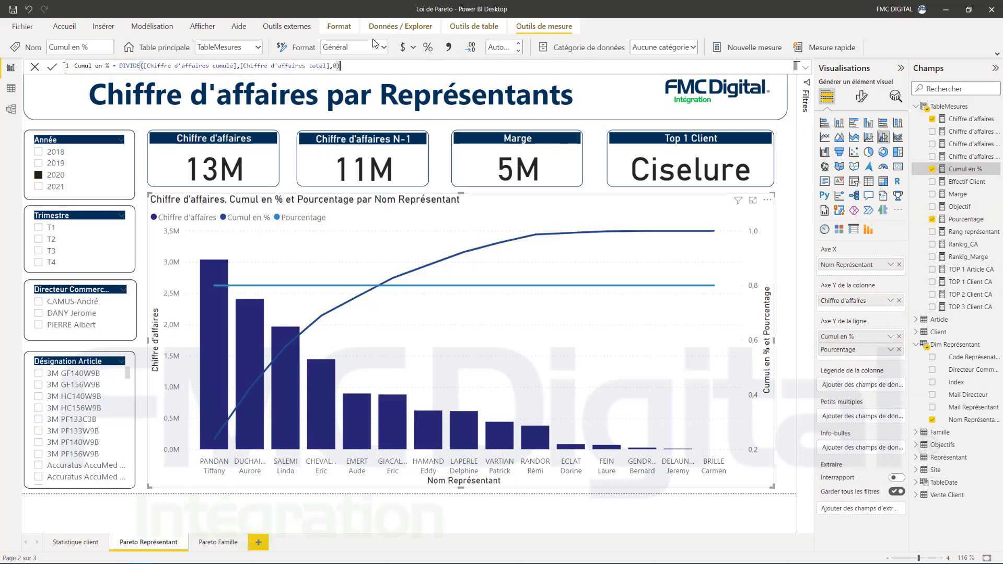
{"action": "left_click", "coordinate": [384, 47]}
{"action": "left_click", "coordinate": [346, 127]}
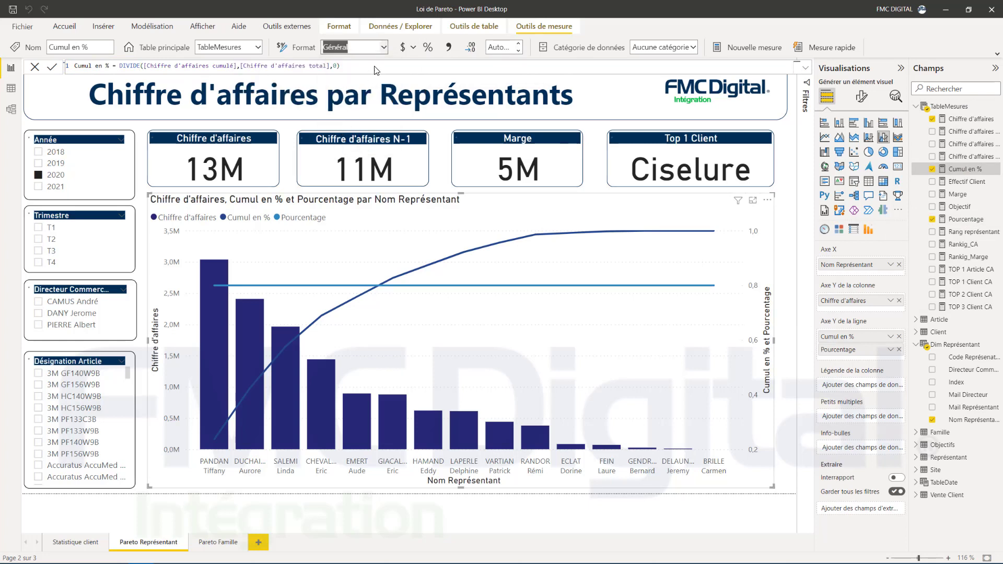
{"action": "left_click", "coordinate": [519, 51]}
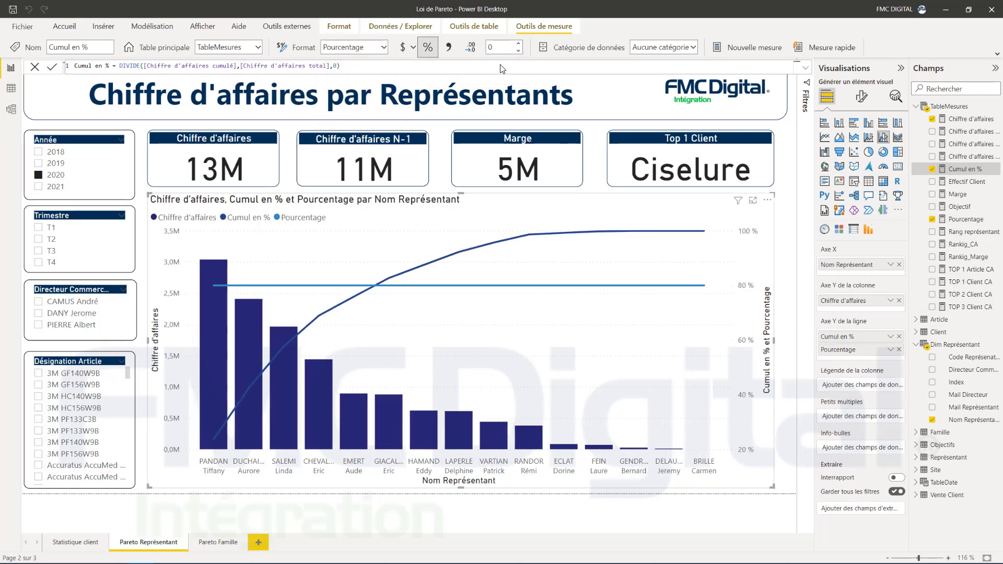
- Check the chart with the Année slicer on 2021 and return the slicer to 2020
{"action": "left_click", "coordinate": [39, 187]}
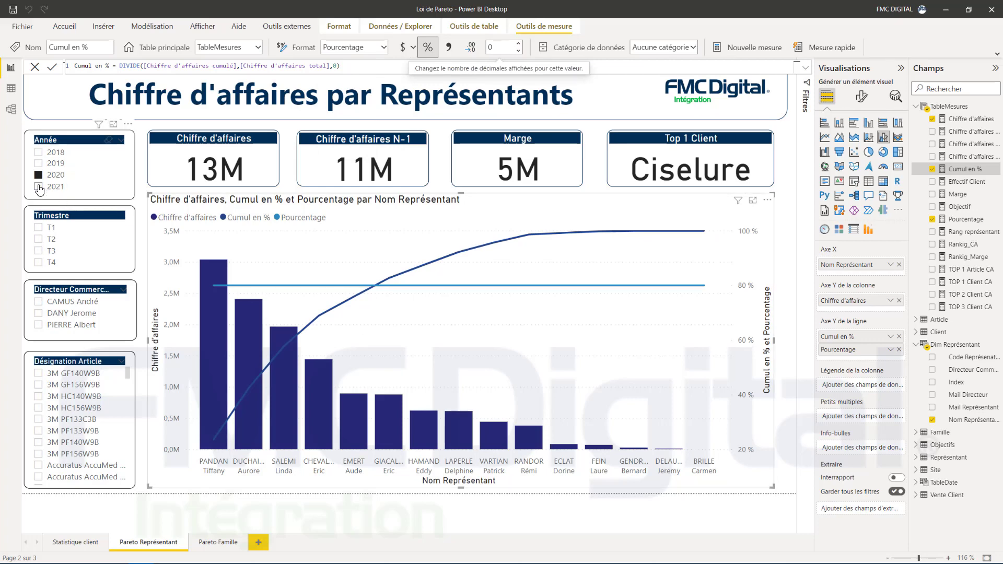
{"action": "left_click", "coordinate": [39, 175]}
- Turn on data labels for the Pareto chart and hide them for the Pourcentage series
{"action": "left_click", "coordinate": [560, 296]}
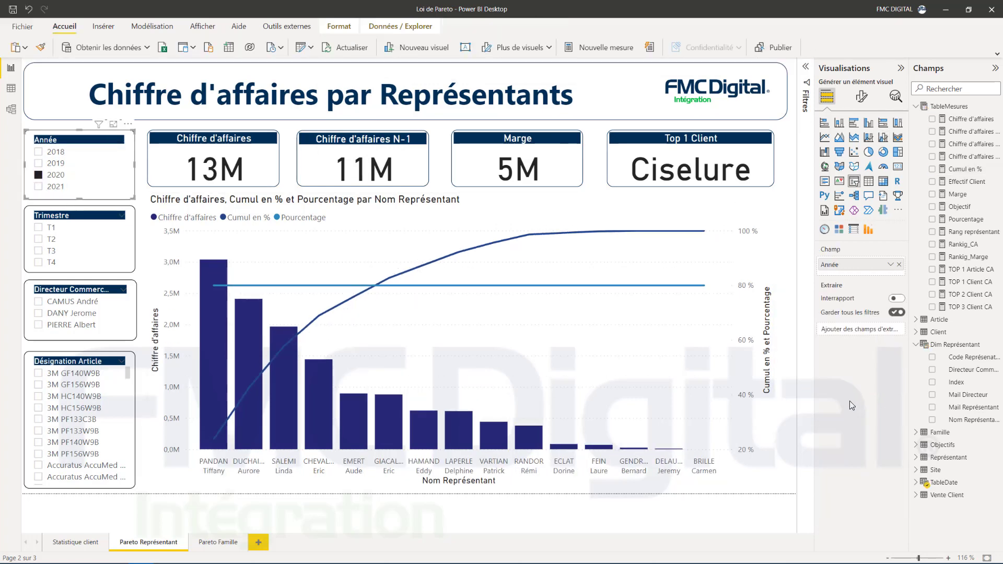
{"action": "left_click", "coordinate": [862, 99]}
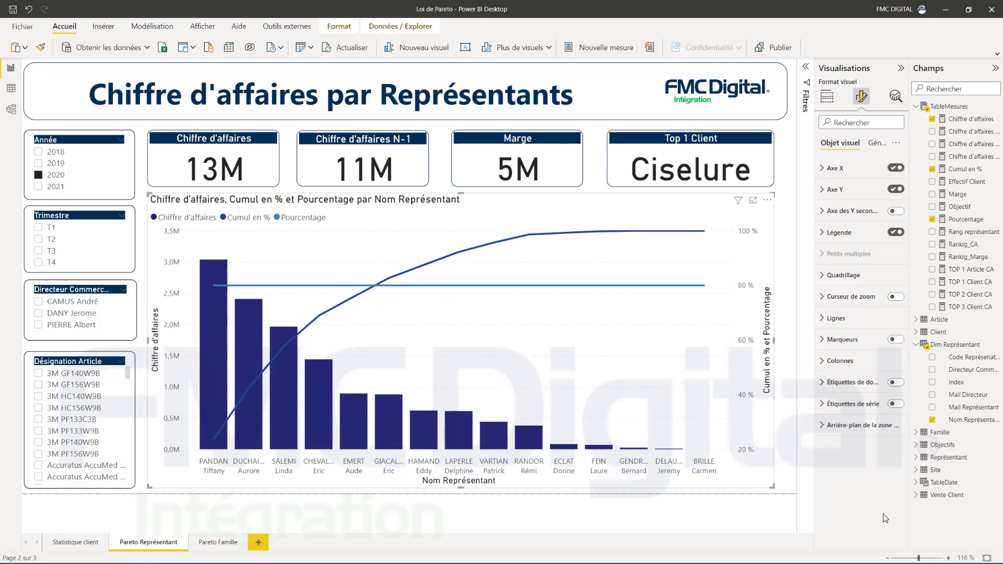
{"action": "left_click", "coordinate": [896, 384]}
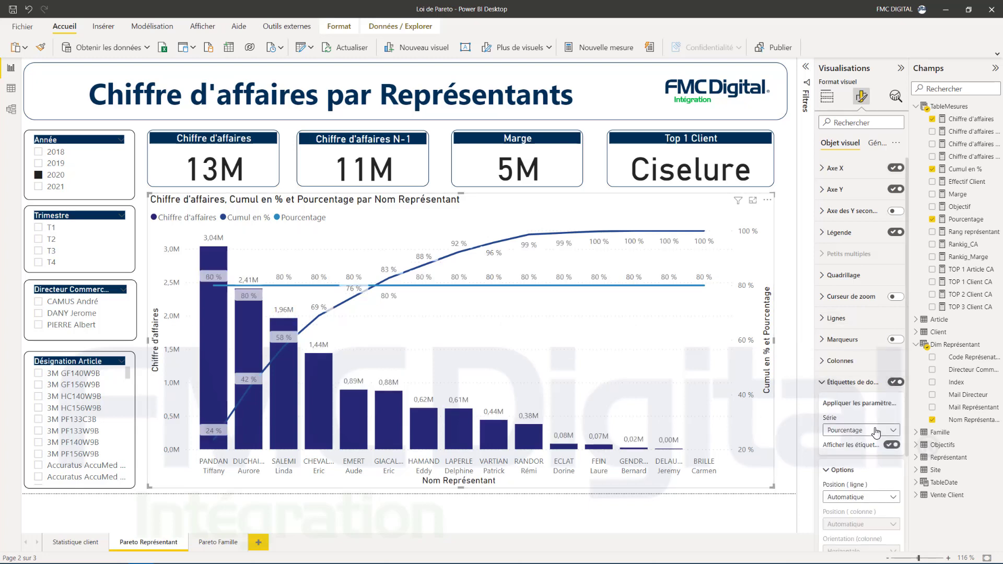
{"action": "left_click", "coordinate": [891, 445]}
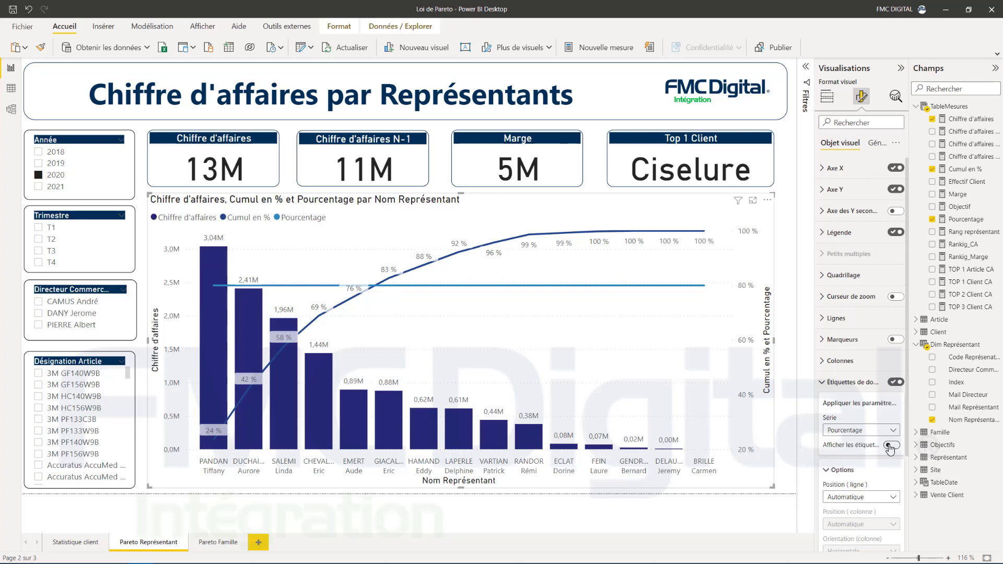
- Set the default colour of the chart's columns to dark navy blue
{"action": "left_click", "coordinate": [824, 363]}
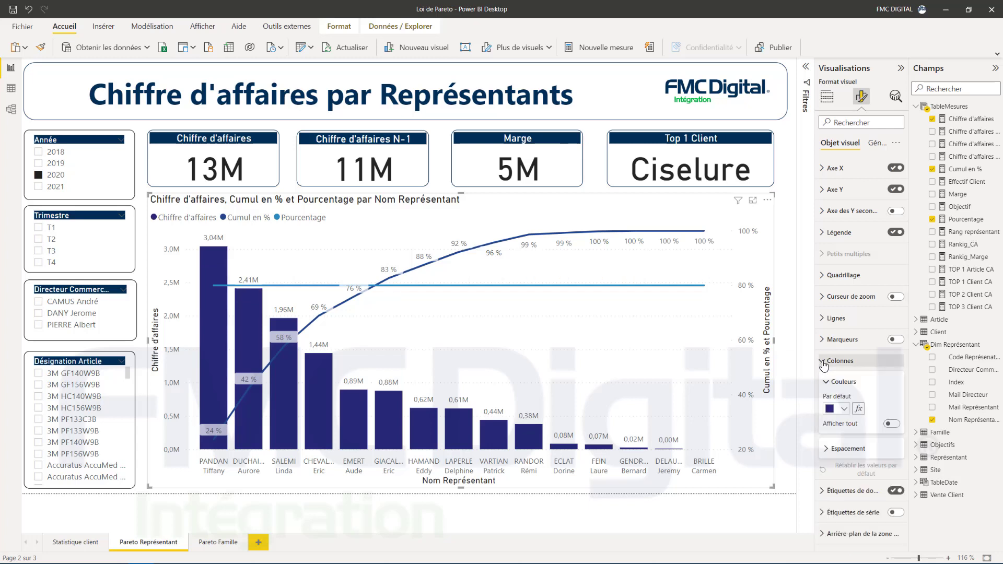
{"action": "left_click", "coordinate": [845, 411]}
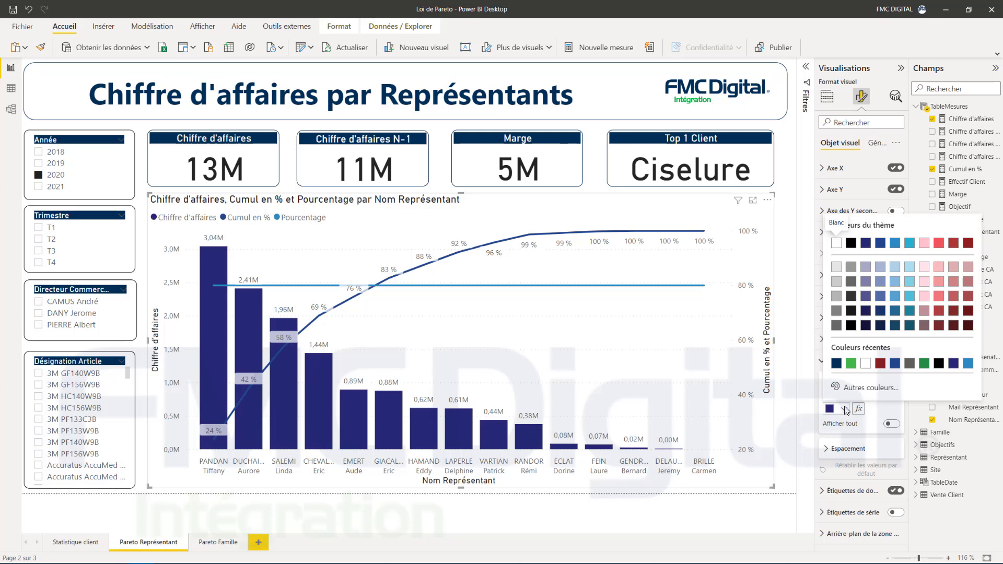
{"action": "left_click", "coordinate": [839, 361]}
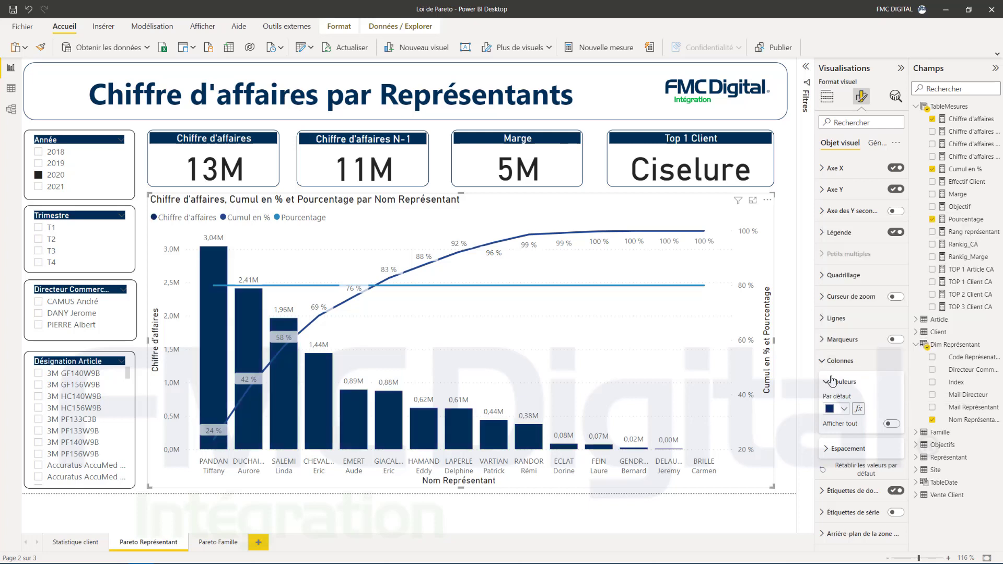
{"action": "left_click", "coordinate": [825, 361]}
- Colour the chart's Pourcentage line dark red and its Cumul en % line green
{"action": "left_click", "coordinate": [823, 320]}
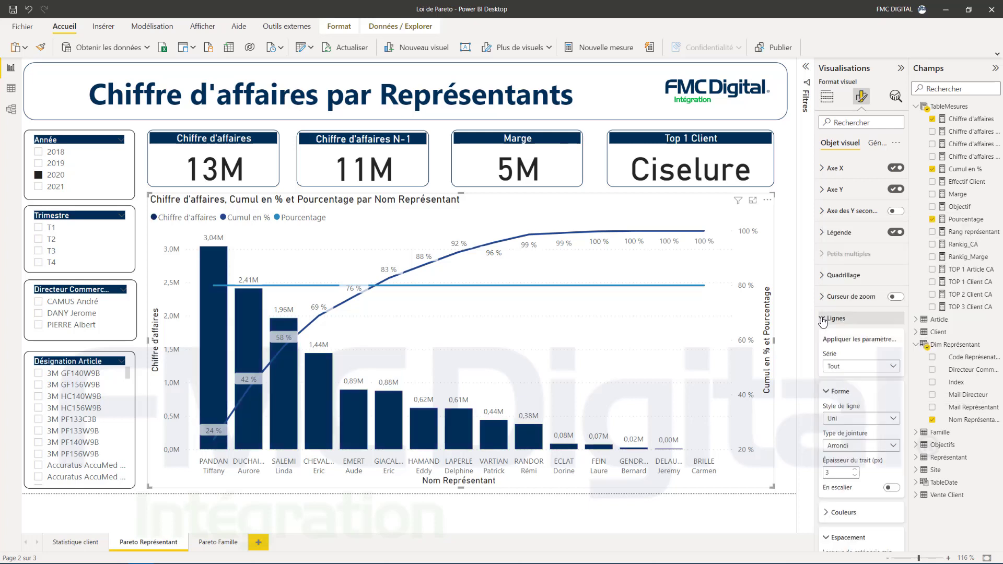
{"action": "left_click", "coordinate": [891, 369]}
{"action": "left_click", "coordinate": [892, 368]}
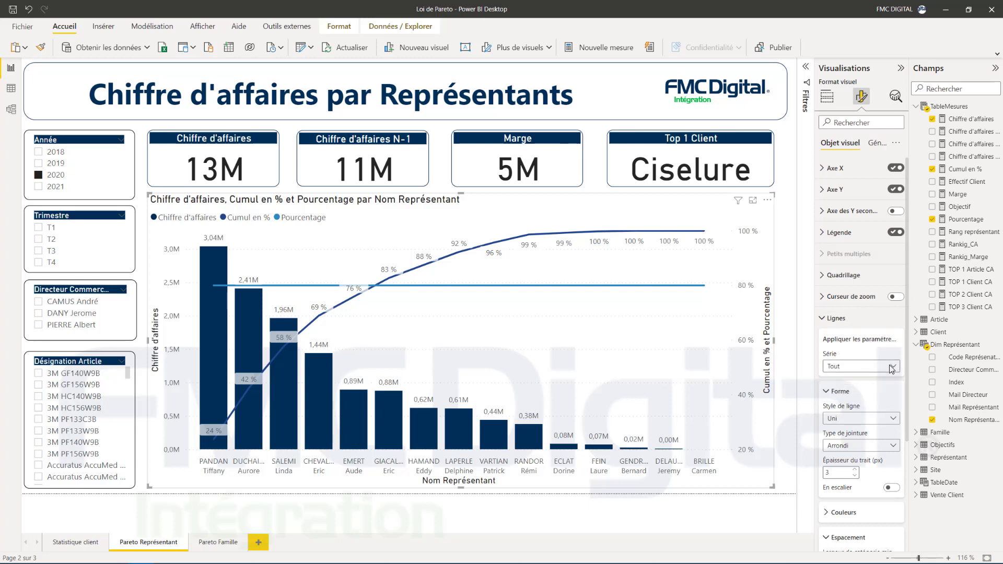
{"action": "scroll", "coordinate": [892, 370], "scroll_direction": "down", "scroll_amount": 1}
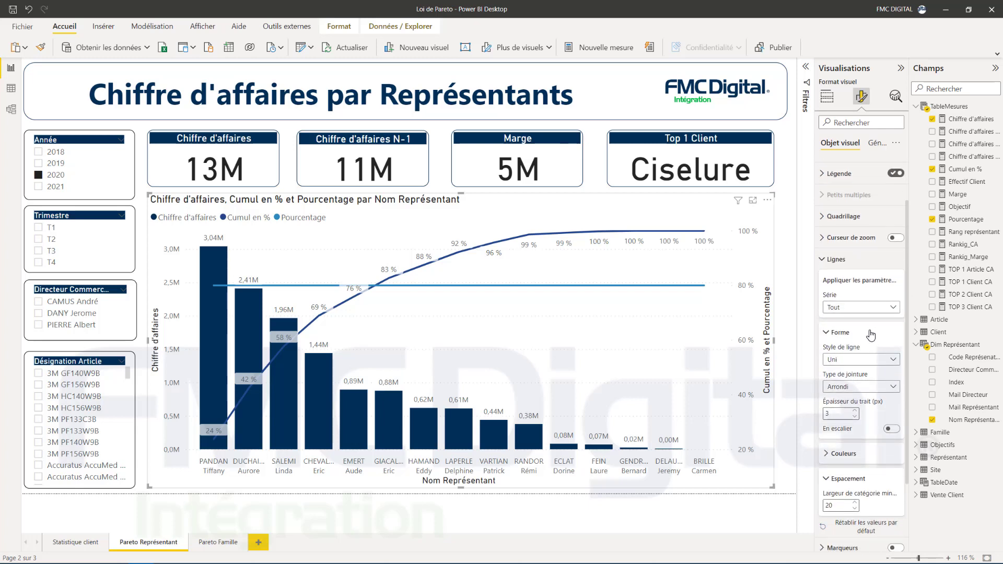
{"action": "left_click", "coordinate": [826, 333]}
{"action": "left_click", "coordinate": [828, 362]}
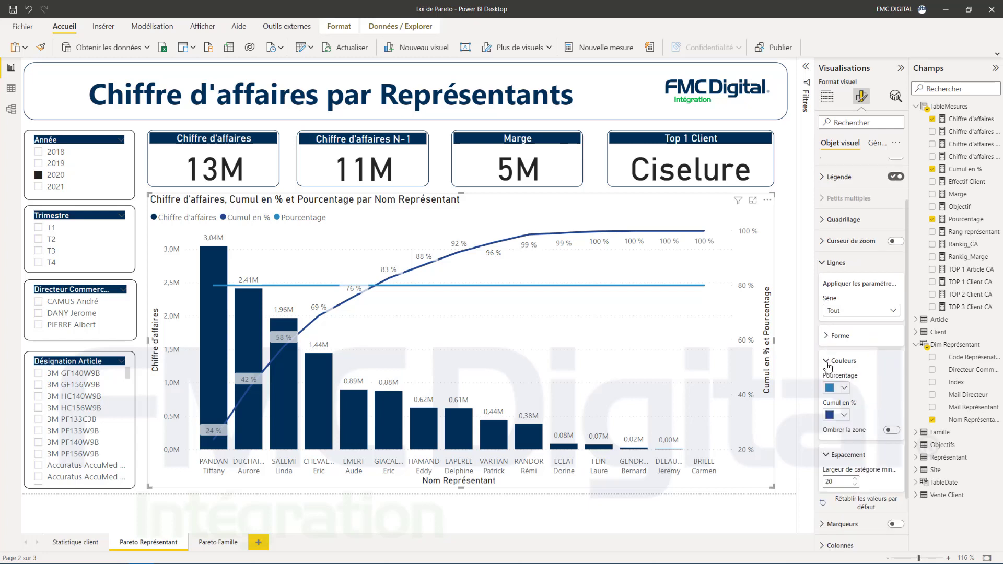
{"action": "left_click", "coordinate": [844, 388]}
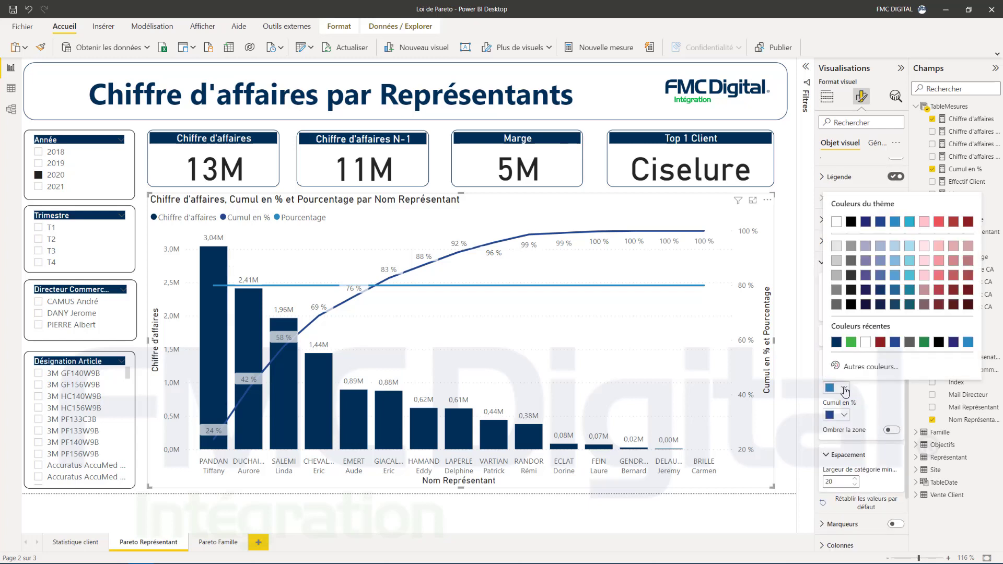
{"action": "left_click", "coordinate": [881, 343]}
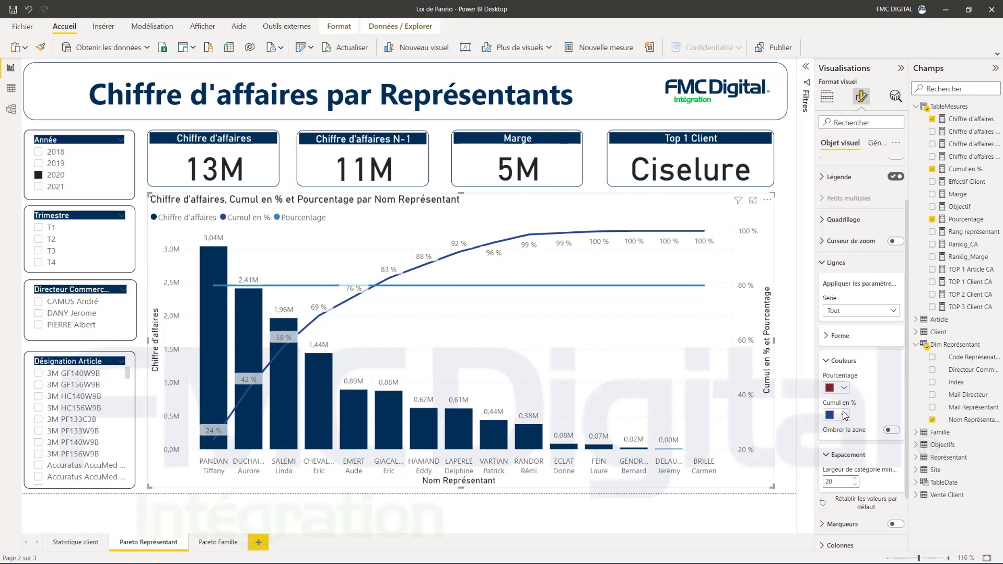
{"action": "left_click", "coordinate": [844, 415]}
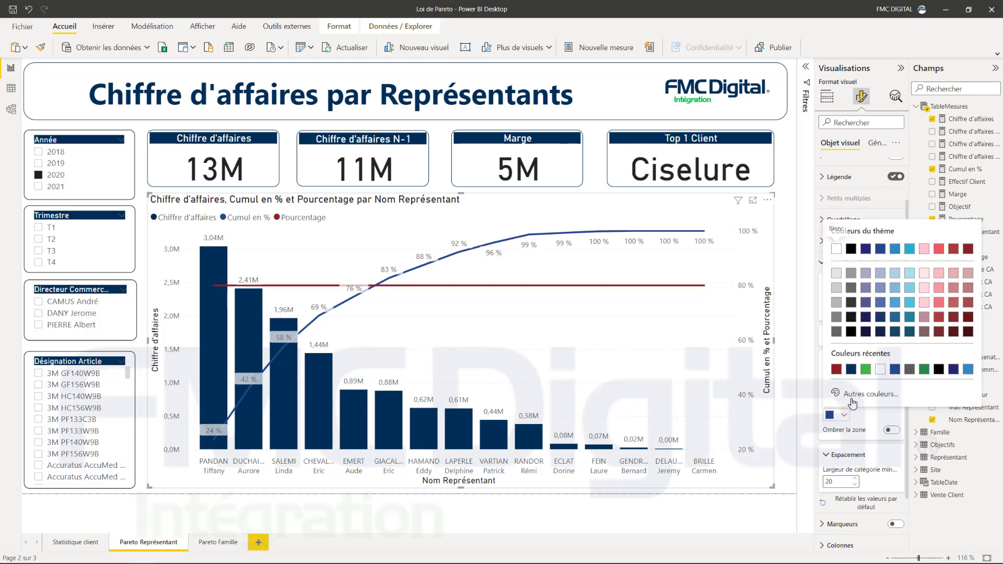
{"action": "left_click", "coordinate": [866, 369]}
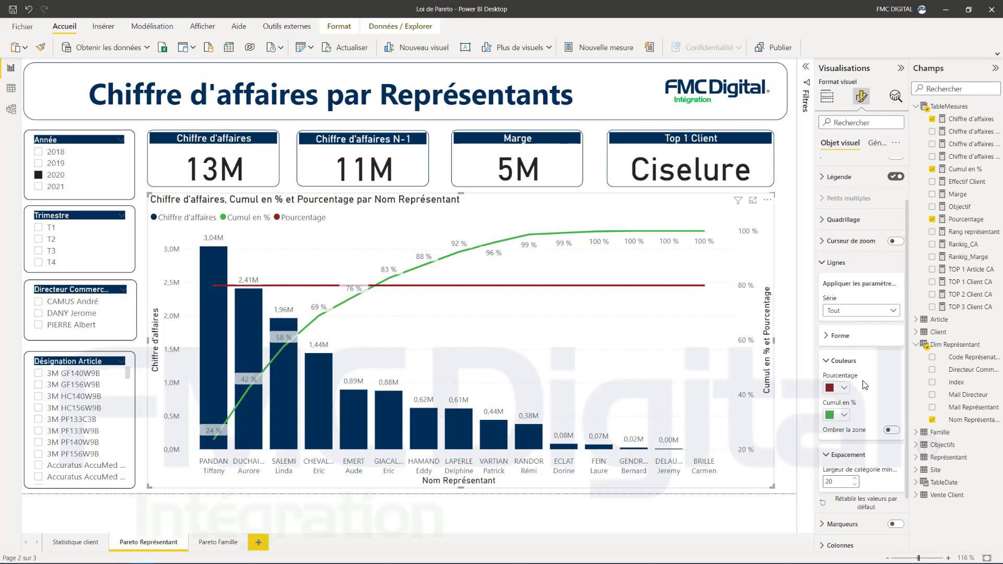
- Add a visual border to the chart with corners rounded to 10 px
{"action": "left_click", "coordinate": [875, 143]}
{"action": "left_click", "coordinate": [835, 220]}
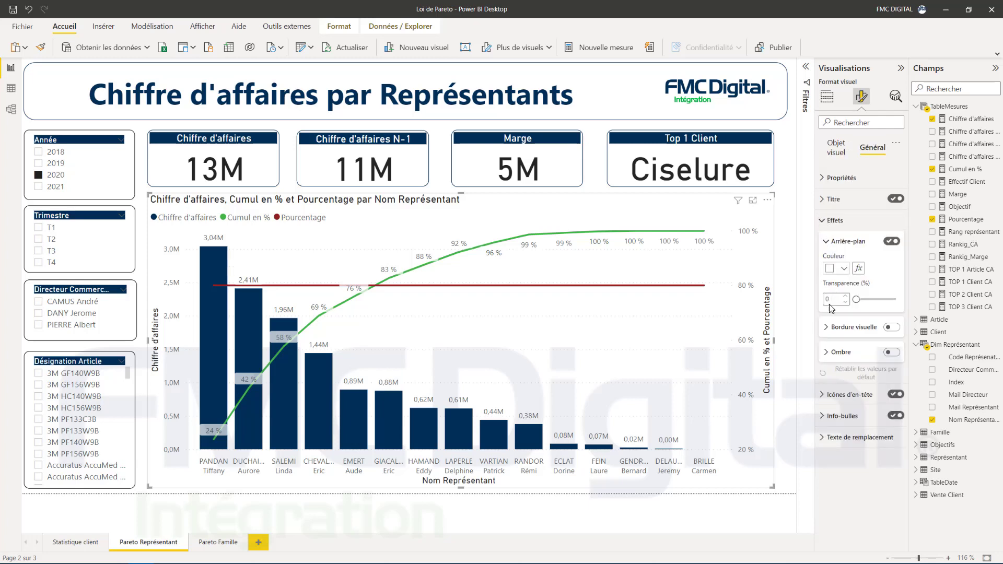
{"action": "left_click", "coordinate": [892, 328]}
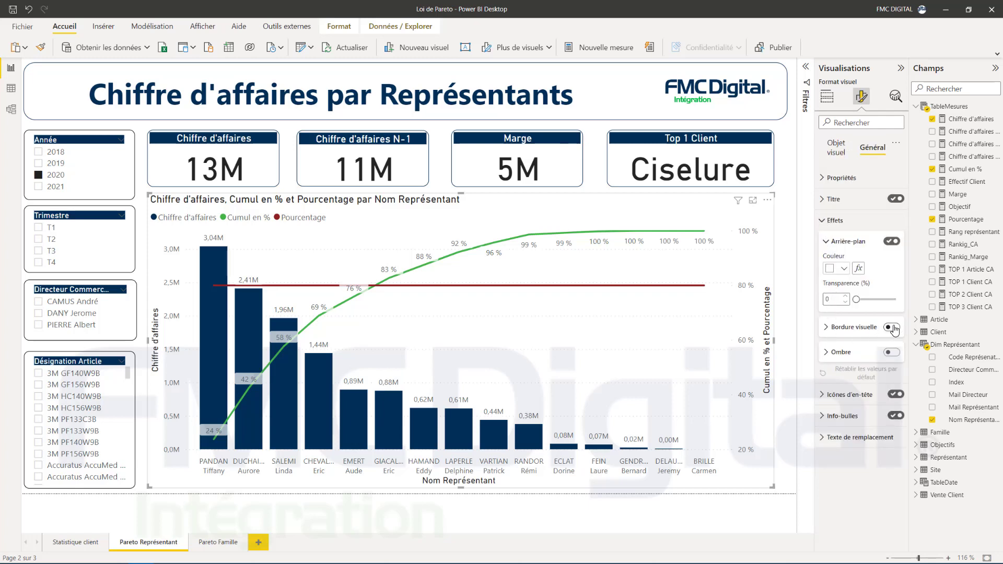
{"action": "left_click", "coordinate": [826, 328]}
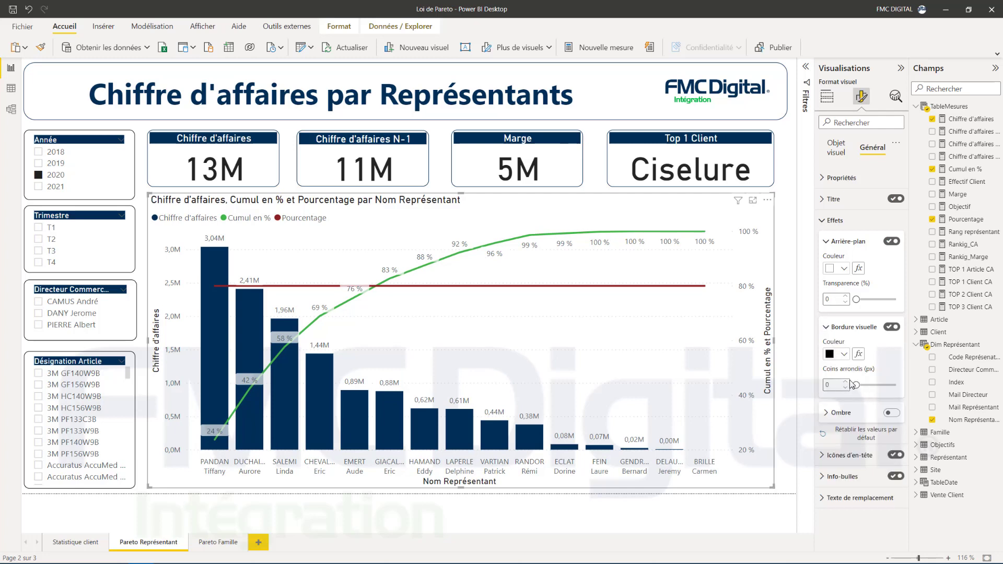
{"action": "type", "text": "10"}
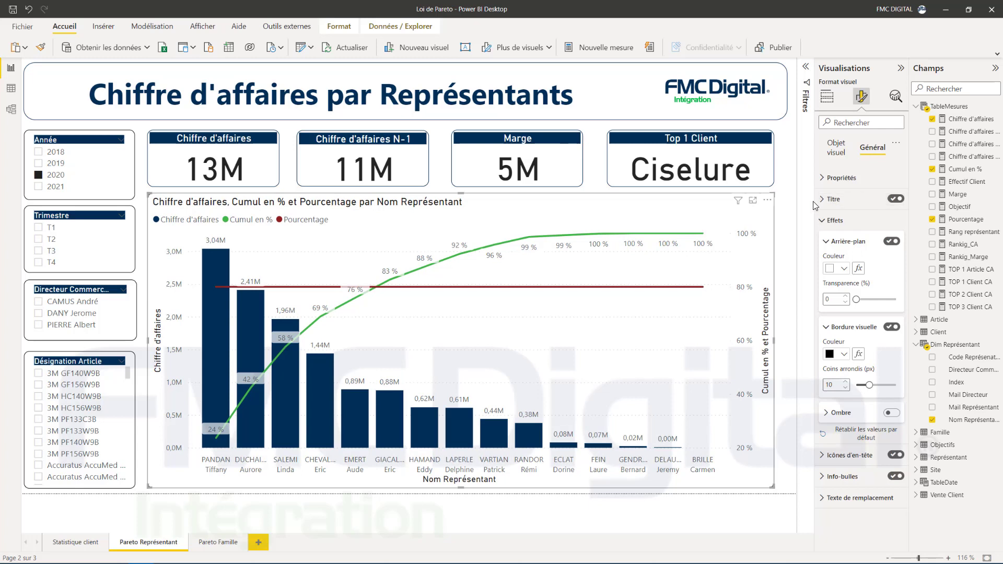
- Change the chart's title text to "Chiffre d'affaires par représentants"
{"action": "left_click", "coordinate": [836, 199]}
{"action": "left_click_drag", "start_coordinate": [873, 232], "coordinate": [906, 235]}
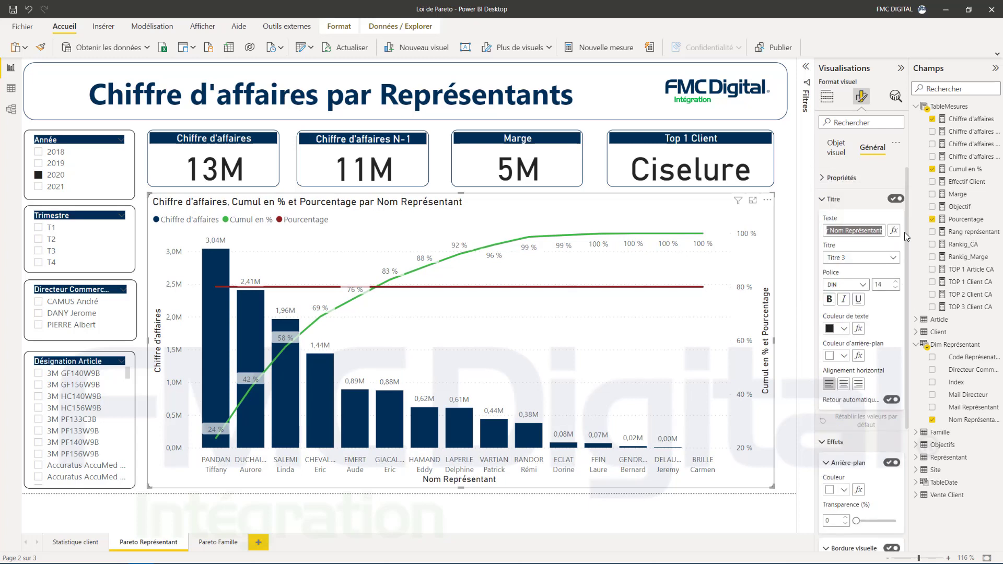
{"action": "key", "text": "BackSpace"}
{"action": "type", "text": "par représentants"}
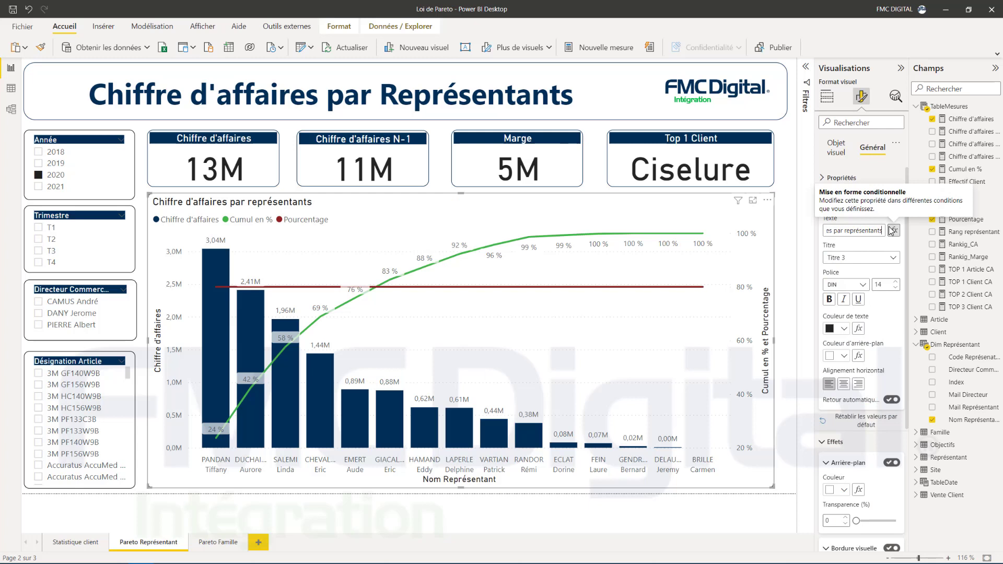
- Give the chart title white text on a dark navy #003057 background
{"action": "left_click", "coordinate": [844, 329]}
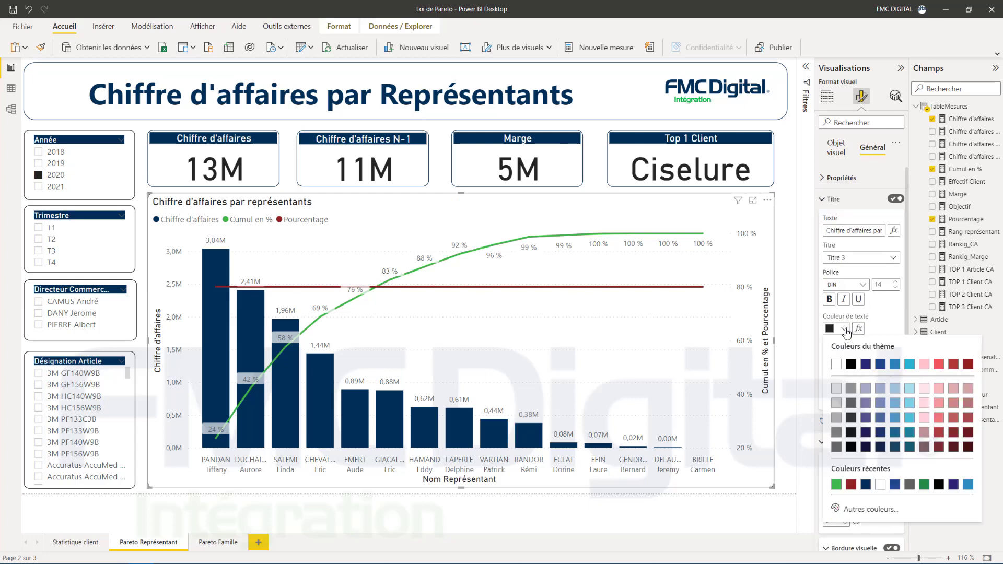
{"action": "left_click", "coordinate": [837, 365]}
{"action": "left_click", "coordinate": [845, 357]}
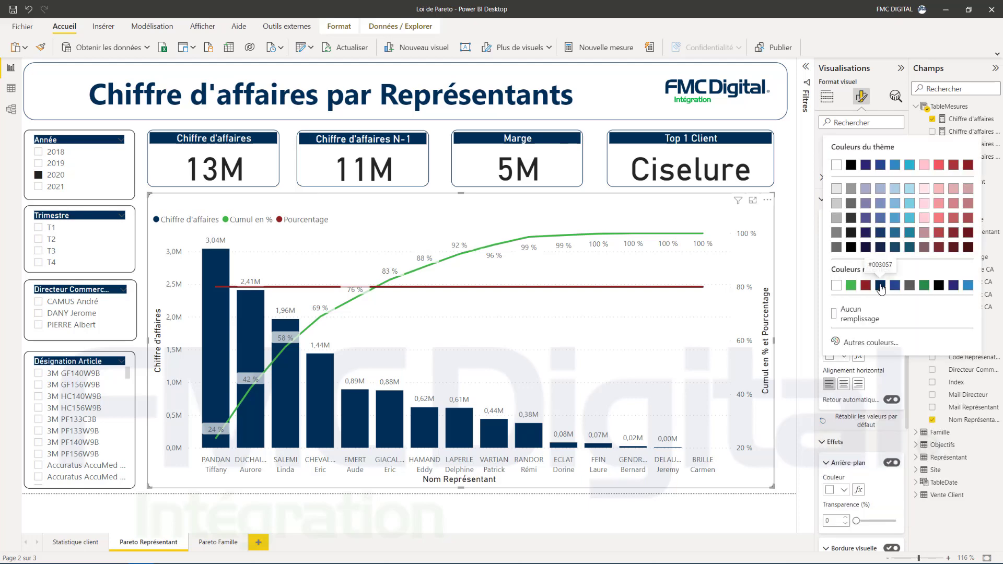
{"action": "left_click", "coordinate": [881, 287]}
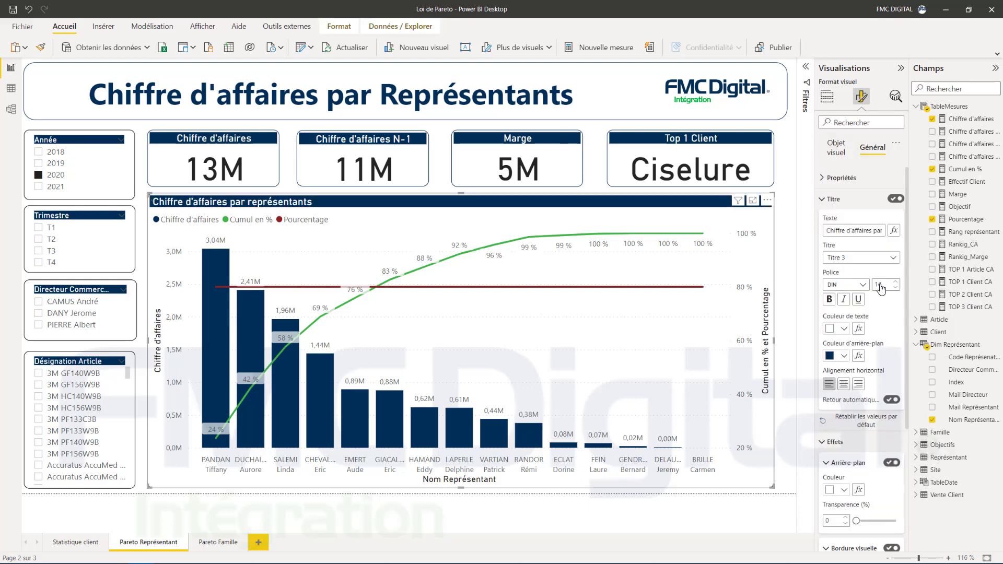
- Switch to the Pareto Famille page and search the Power BI visuals store for "pareto"
{"action": "left_click", "coordinate": [789, 303]}
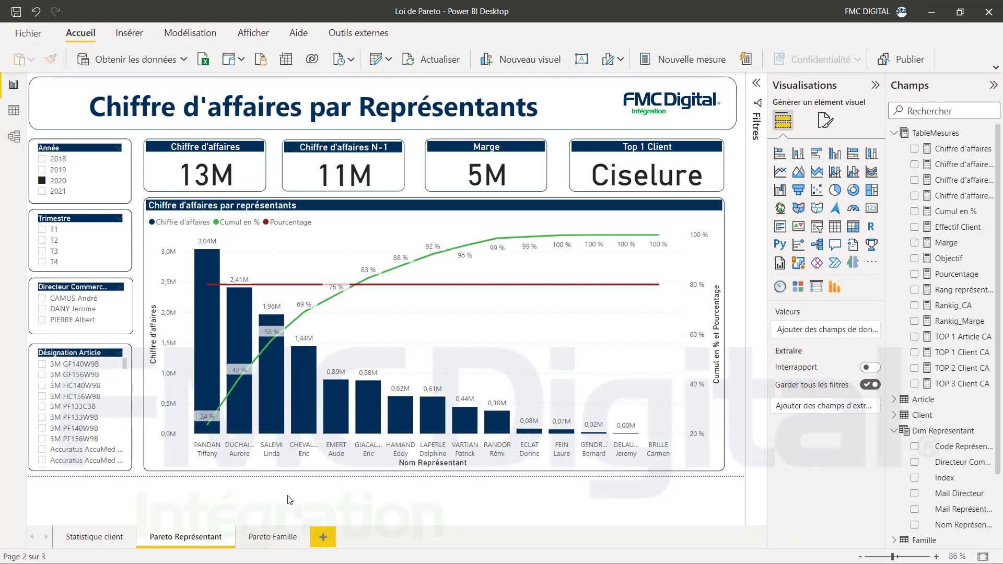
{"action": "left_click", "coordinate": [272, 537]}
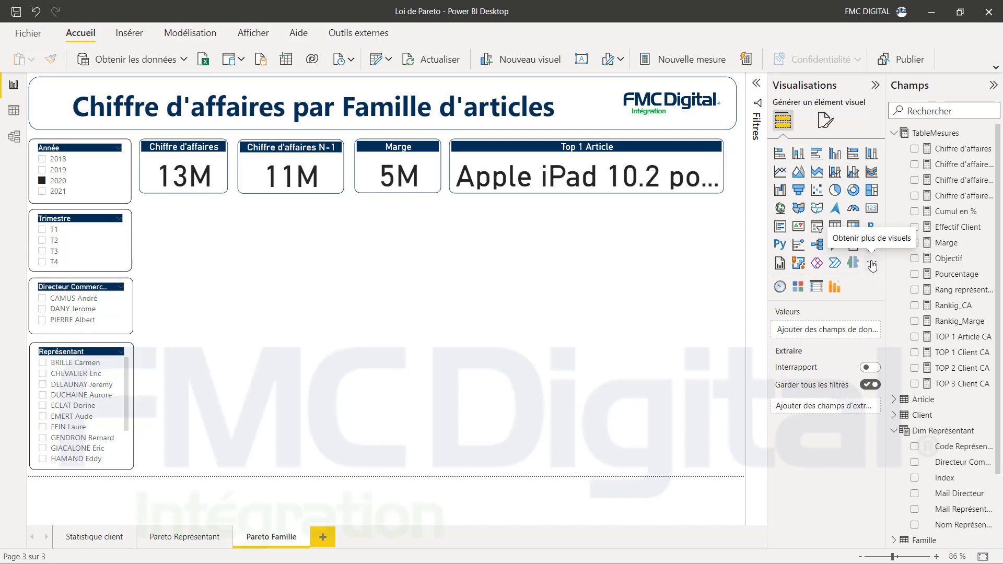
{"action": "left_click", "coordinate": [873, 266]}
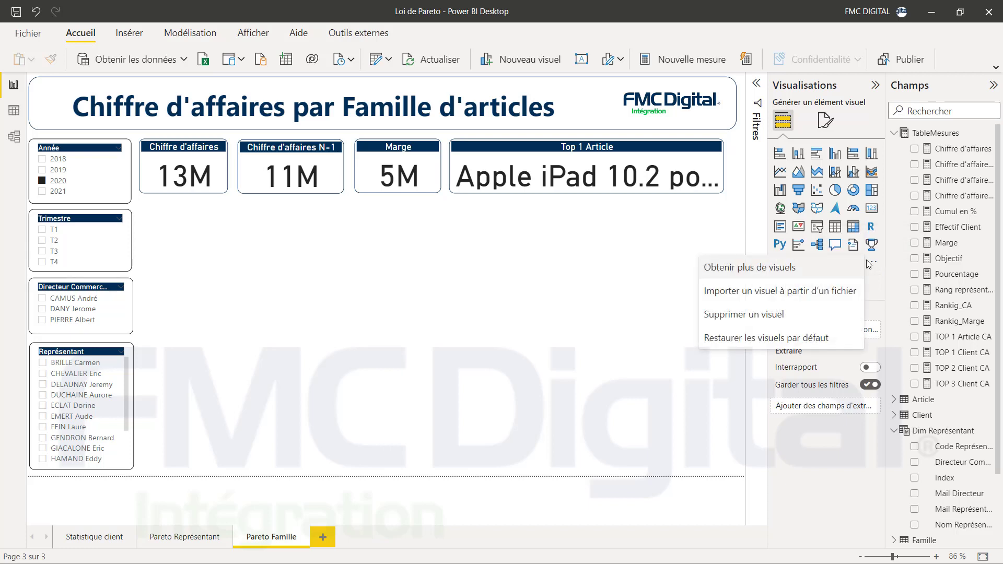
{"action": "left_click", "coordinate": [767, 274]}
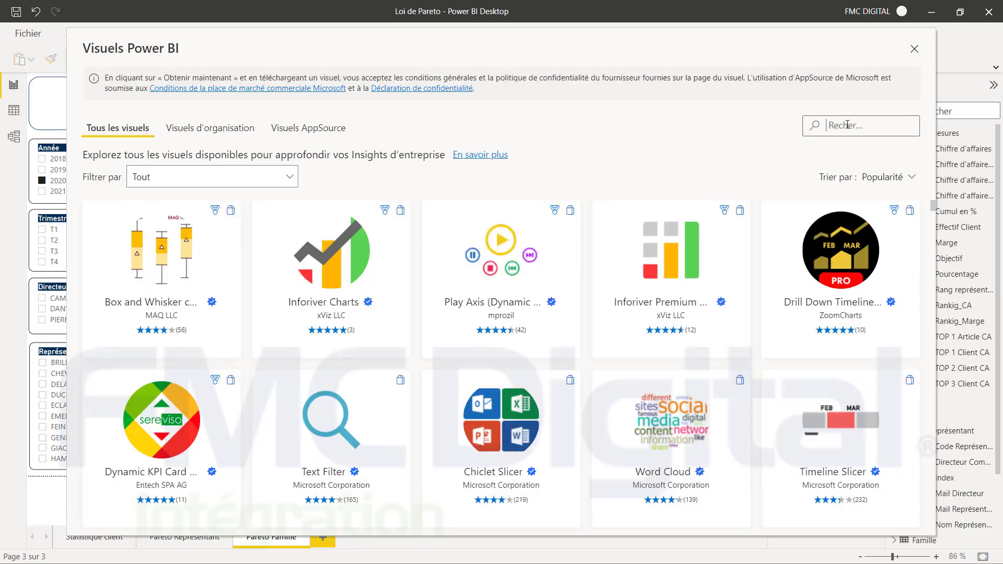
{"action": "type", "text": "pareto"}
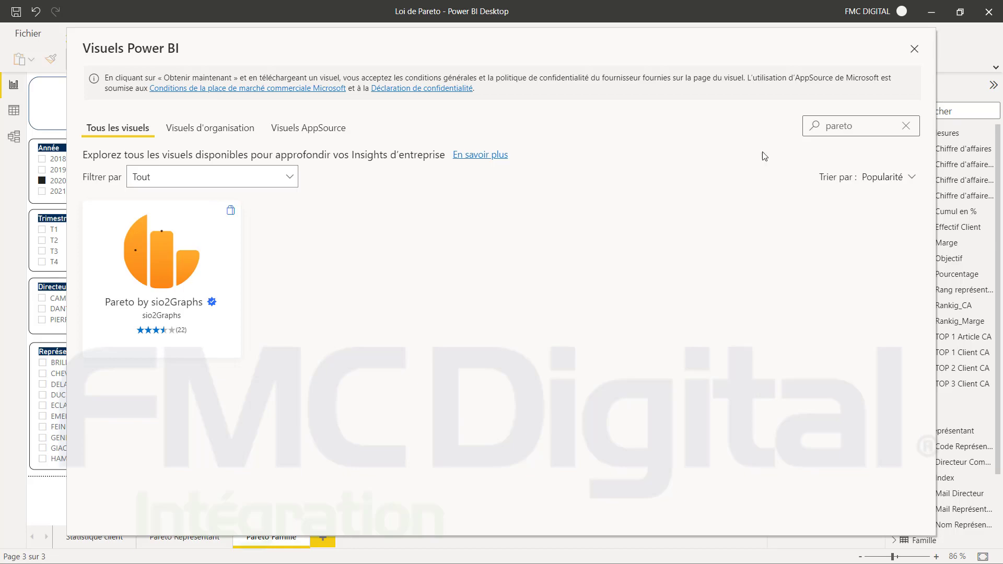
- Add the Pareto by sio2Graphs visual to the report, updating the copy it already contains
{"action": "left_click", "coordinate": [184, 267]}
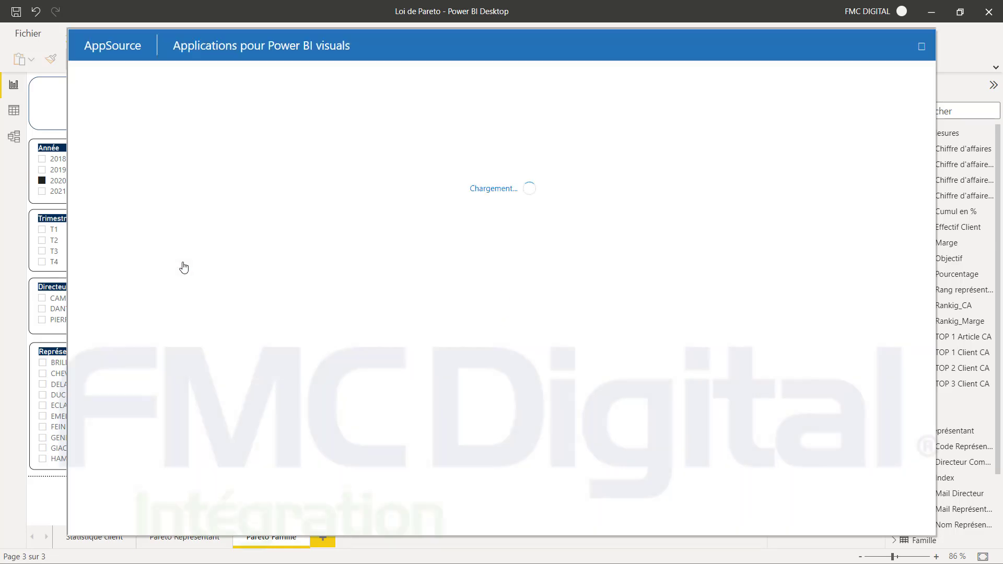
{"action": "left_click", "coordinate": [163, 298]}
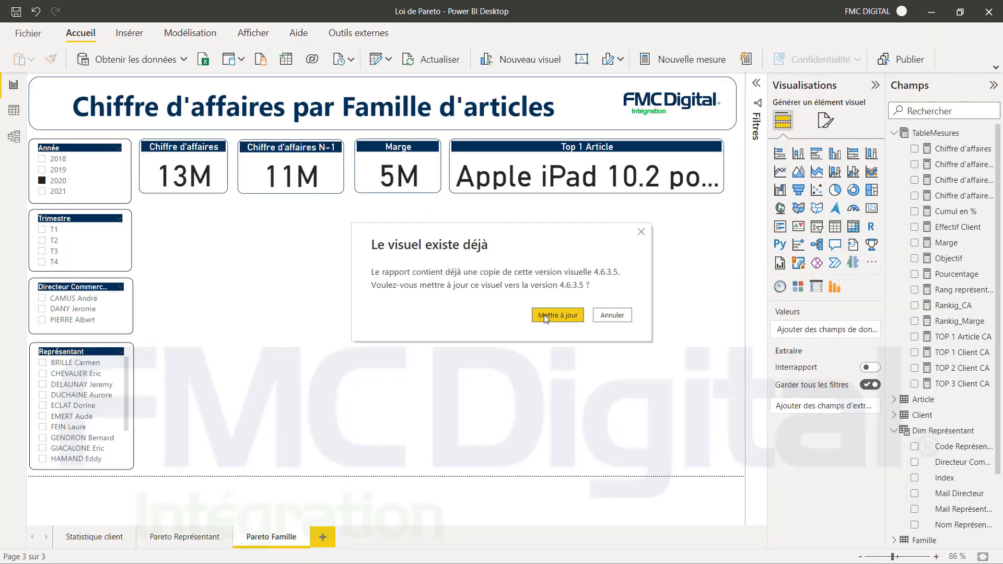
{"action": "left_click", "coordinate": [546, 318]}
{"action": "left_click", "coordinate": [629, 306]}
- Insert a Pareto by sio2Graphs chart below the cards, with Intitulé Famille as categories and Chiffre d'affaires as values
{"action": "left_click", "coordinate": [835, 287]}
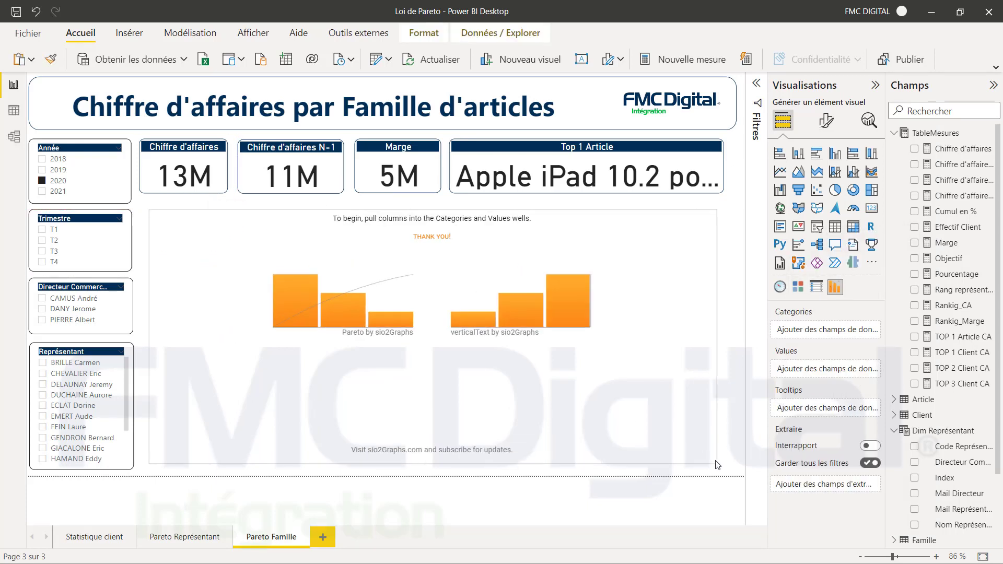
{"action": "left_click", "coordinate": [896, 431]}
{"action": "left_click", "coordinate": [896, 447]}
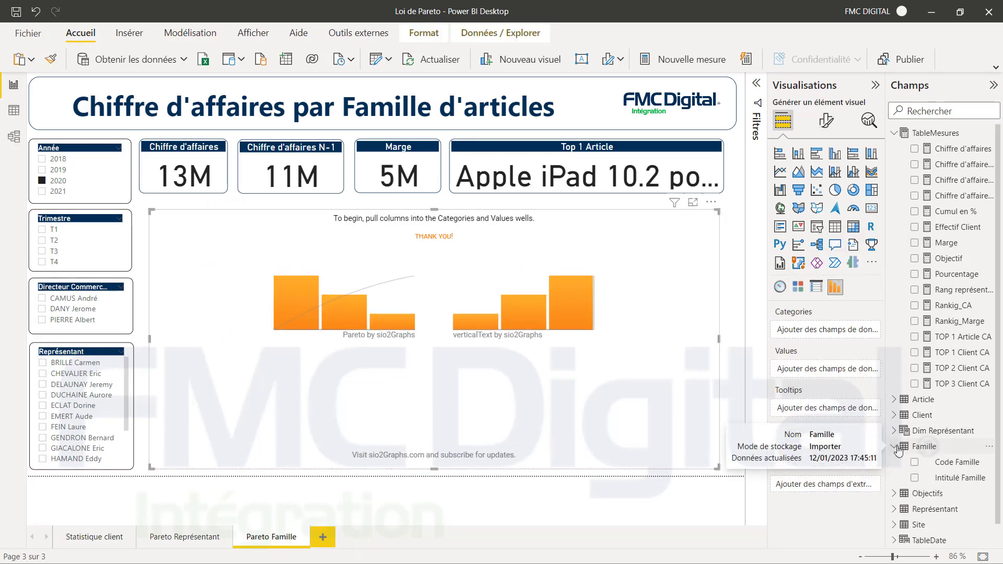
{"action": "left_click_drag", "start_coordinate": [945, 479], "coordinate": [822, 337]}
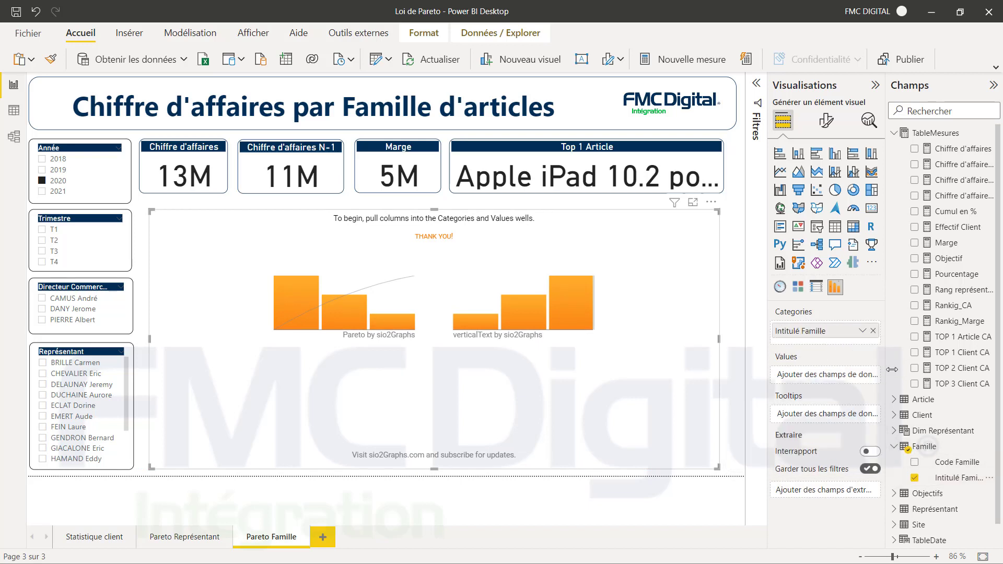
{"action": "left_click", "coordinate": [894, 447]}
{"action": "left_click_drag", "start_coordinate": [956, 150], "coordinate": [830, 377]}
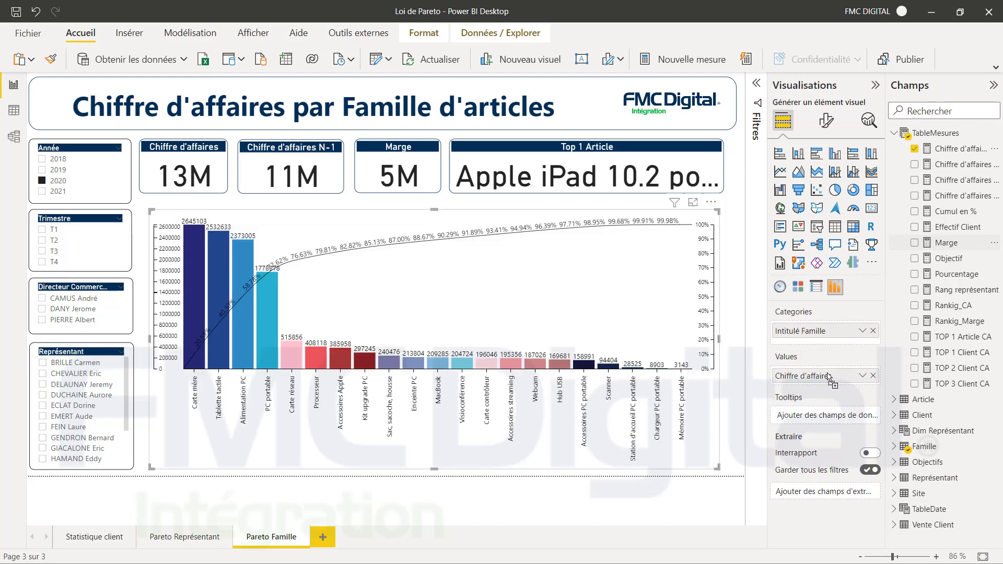
- Colour the Pareto chart's arc line and percentage labels green, and make the percentages bold and italic
{"action": "left_click", "coordinate": [826, 120]}
{"action": "left_click", "coordinate": [782, 211]}
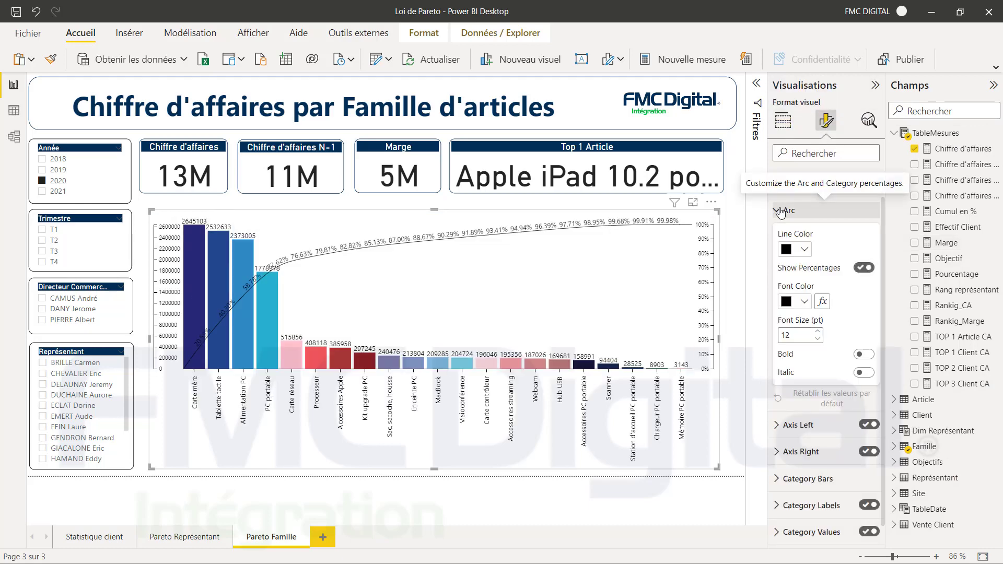
{"action": "left_click", "coordinate": [795, 250]}
{"action": "left_click", "coordinate": [832, 445]}
{"action": "left_click", "coordinate": [794, 301]}
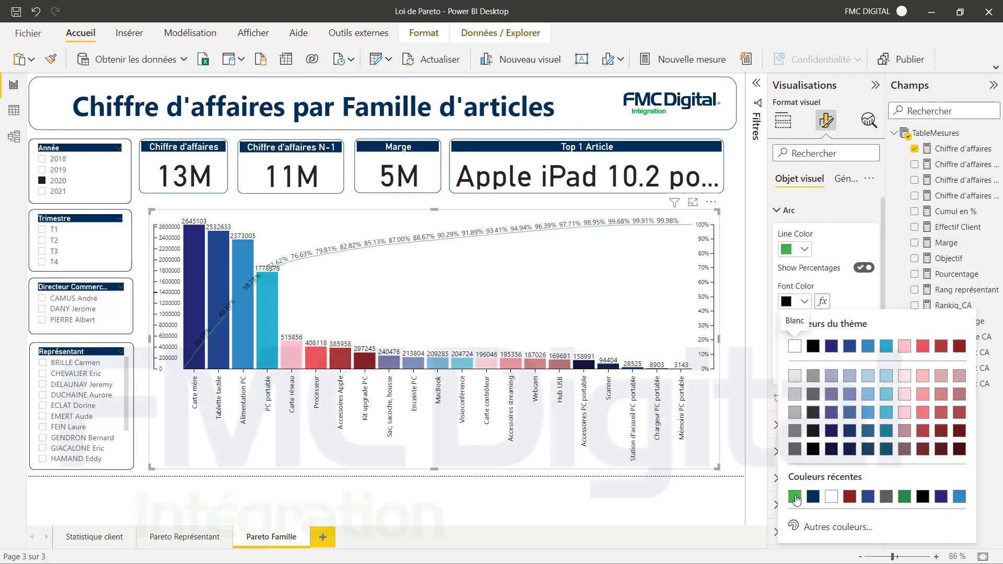
{"action": "left_click", "coordinate": [795, 498]}
{"action": "left_click", "coordinate": [864, 354]}
{"action": "left_click", "coordinate": [865, 373]}
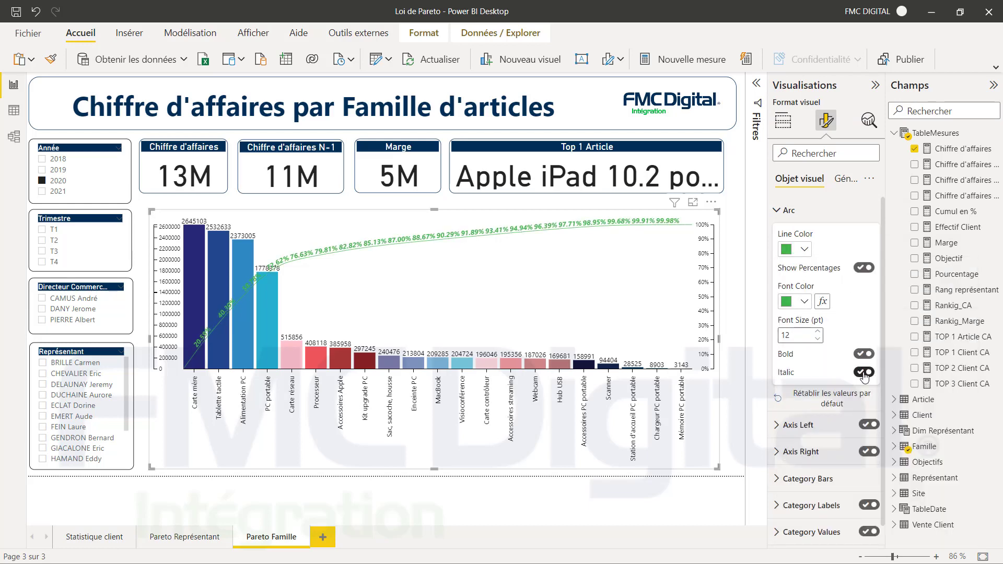
{"action": "left_click", "coordinate": [781, 211]}
- Turn off individual colours for the category bars and set their base colour to dark navy
{"action": "left_click", "coordinate": [783, 291]}
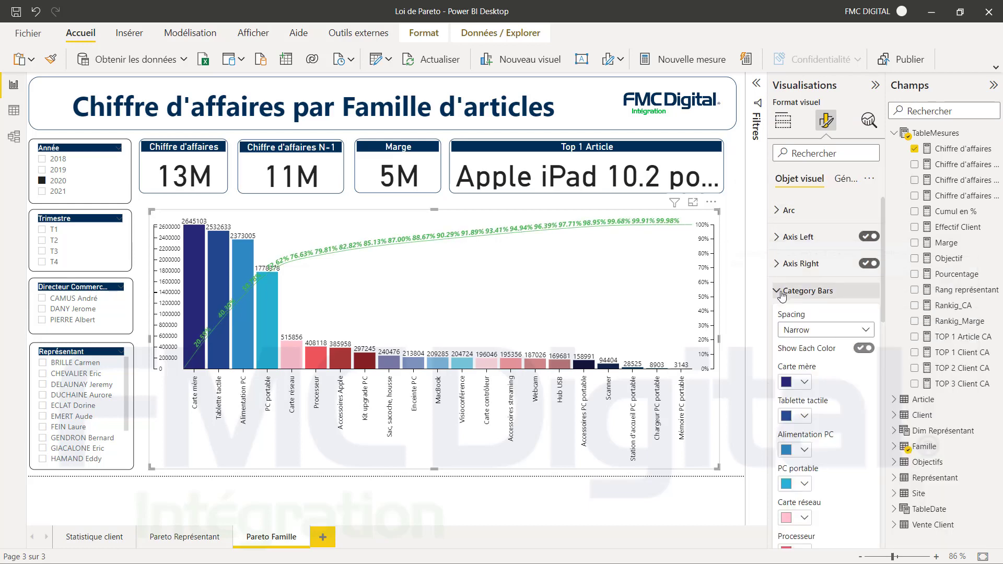
{"action": "left_click", "coordinate": [864, 348]}
{"action": "left_click", "coordinate": [805, 364]}
{"action": "left_click", "coordinate": [812, 313]}
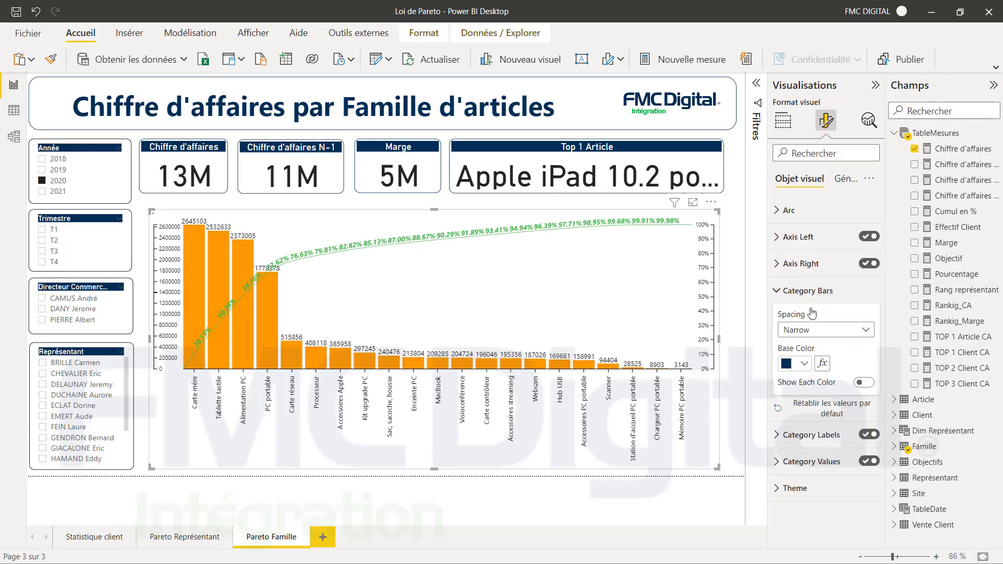
- Enable manual rotation for the Pareto chart's category labels
{"action": "left_click", "coordinate": [812, 435]}
{"action": "scroll", "coordinate": [853, 459], "scroll_direction": "down", "scroll_amount": 5}
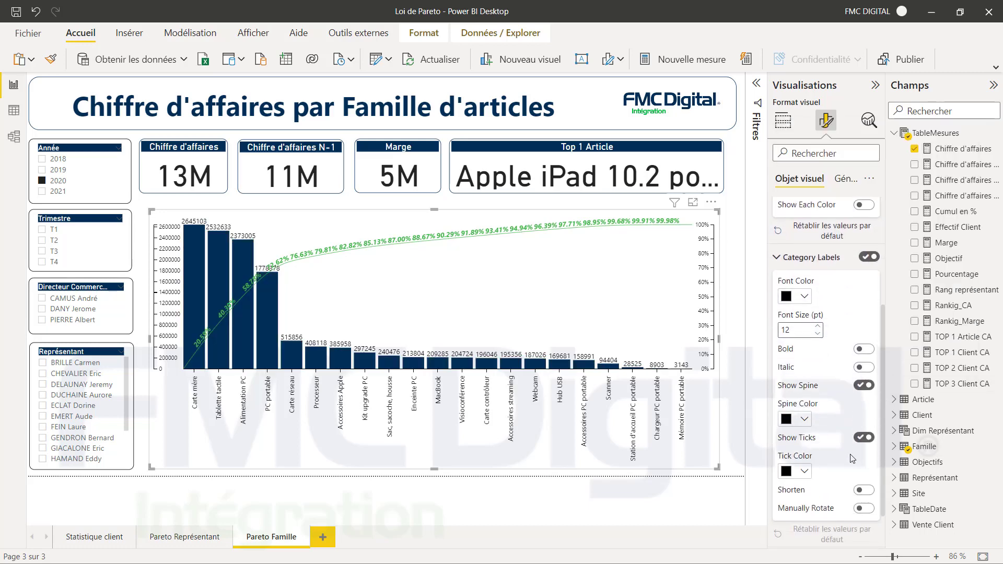
{"action": "left_click", "coordinate": [864, 508]}
{"action": "left_click", "coordinate": [777, 257]}
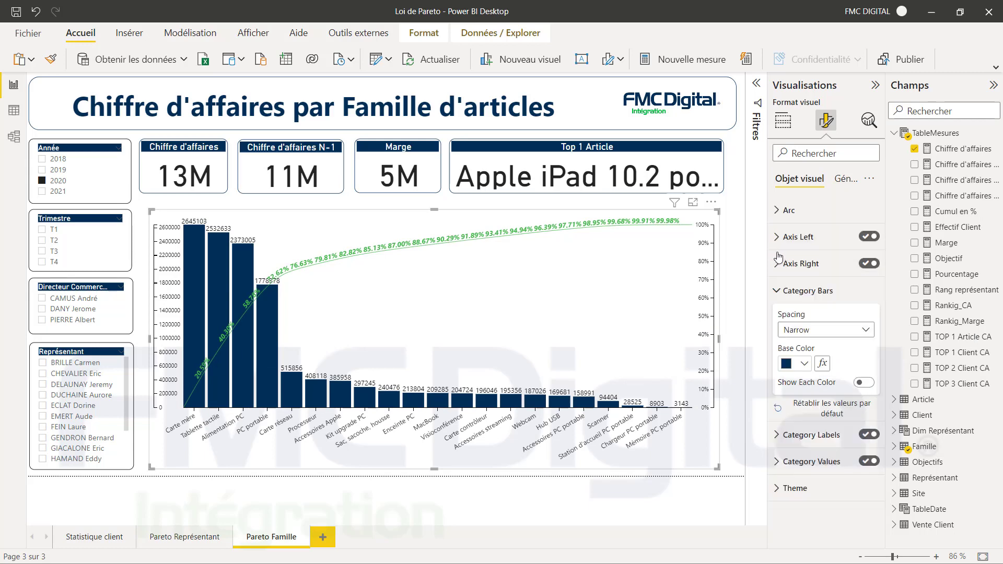
- Give the Pareto chart the title "Chiffre d'affaires par familles"
{"action": "left_click", "coordinate": [846, 180]}
{"action": "left_click", "coordinate": [777, 248]}
{"action": "left_click", "coordinate": [791, 287]}
{"action": "type", "text": "Chi"}
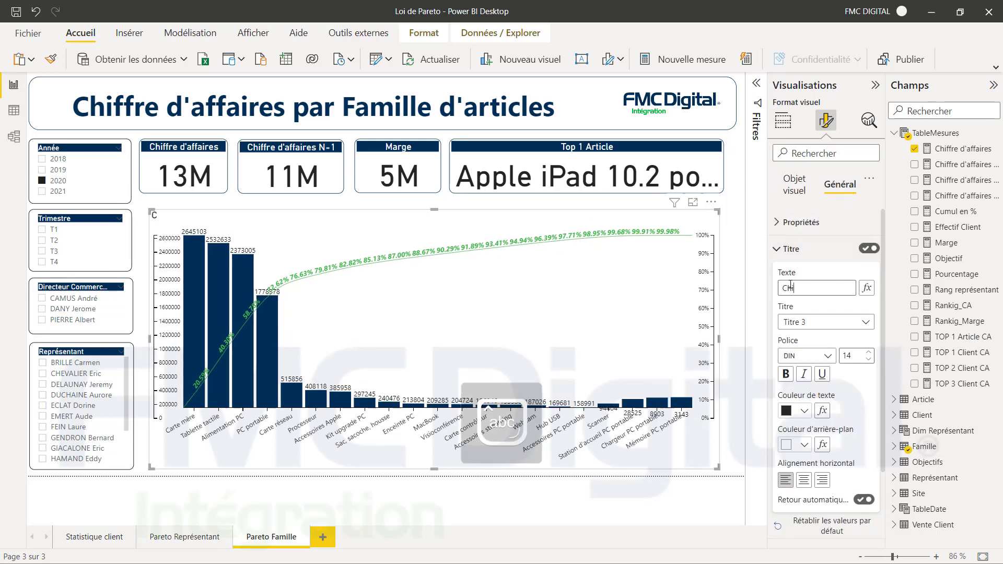
{"action": "type", "text": "ffre d'affaires par familles"}
- Set the family chart's title to white text on a dark navy background
{"action": "left_click", "coordinate": [805, 413]}
{"action": "left_click", "coordinate": [788, 164]}
{"action": "left_click", "coordinate": [805, 446]}
{"action": "left_click", "coordinate": [808, 373]}
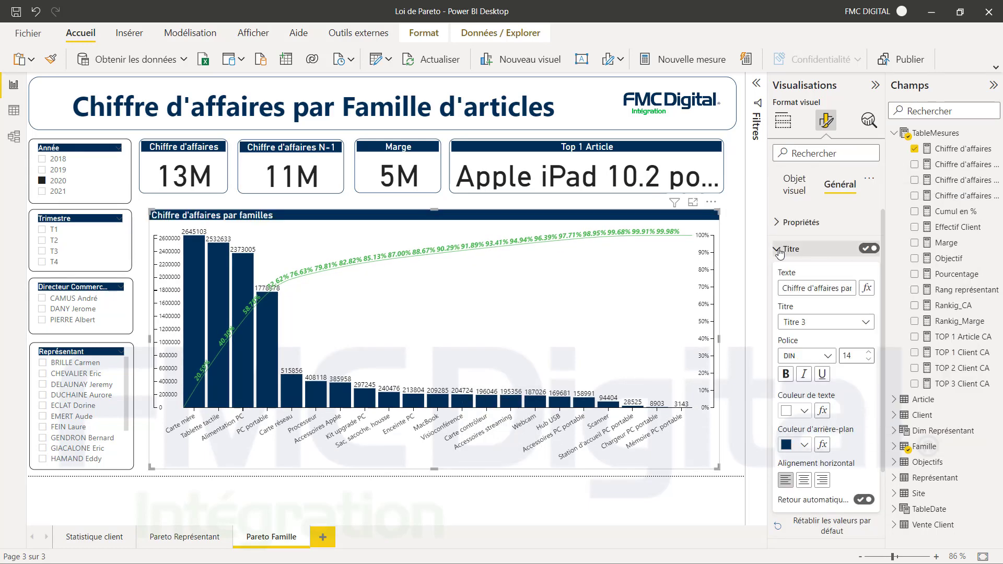
{"action": "left_click", "coordinate": [779, 250]}
- Add a dark navy visual border to the family chart with corners rounded to 10 px
{"action": "left_click", "coordinate": [779, 276]}
{"action": "left_click", "coordinate": [864, 409]}
{"action": "left_click", "coordinate": [782, 409]}
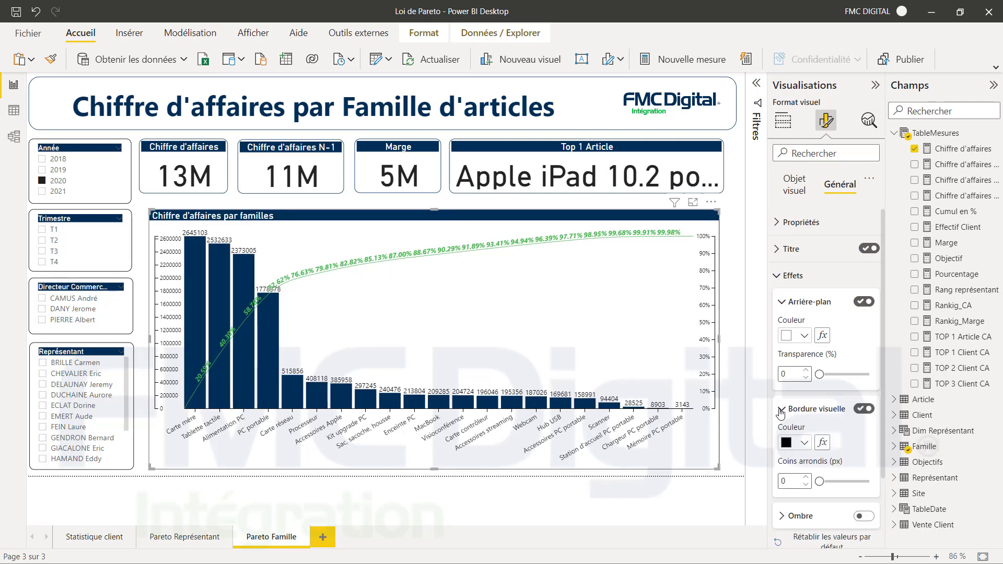
{"action": "left_click", "coordinate": [805, 443]}
{"action": "left_click", "coordinate": [798, 383]}
{"action": "type", "text": "10"}
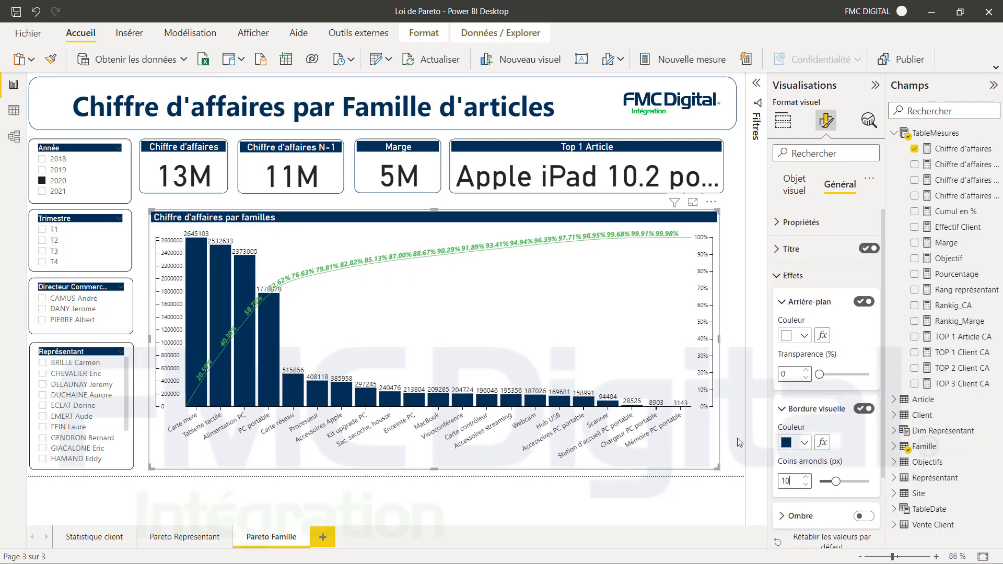
{"action": "left_click", "coordinate": [740, 443]}
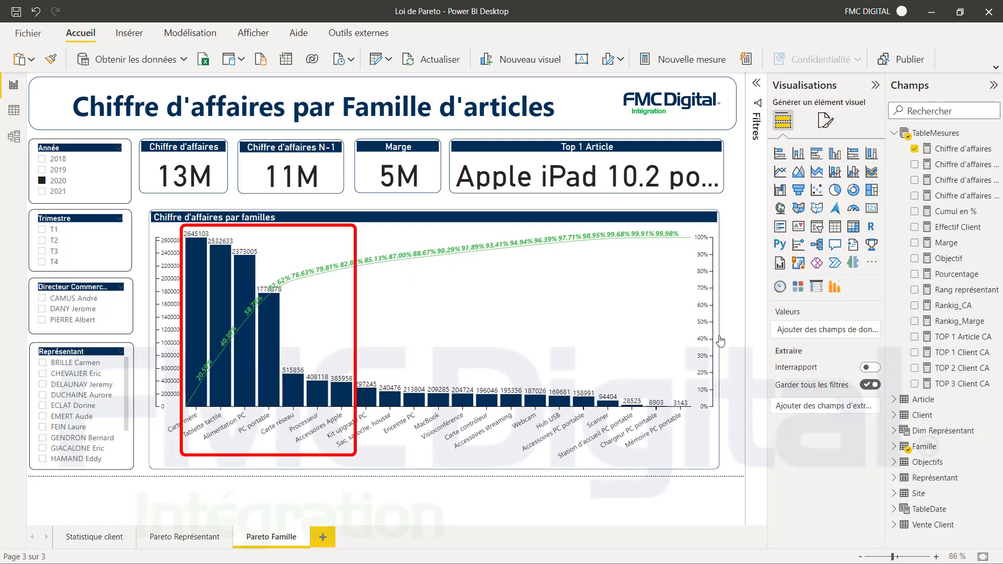